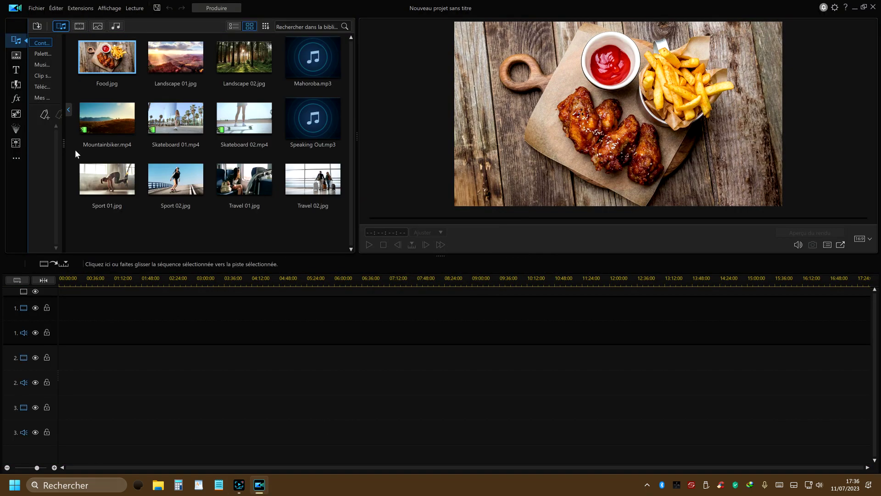
- Import the "tutoriel image clef" folder from the desktop (Bureau) into the media library
{"action": "left_click", "coordinate": [38, 28]}
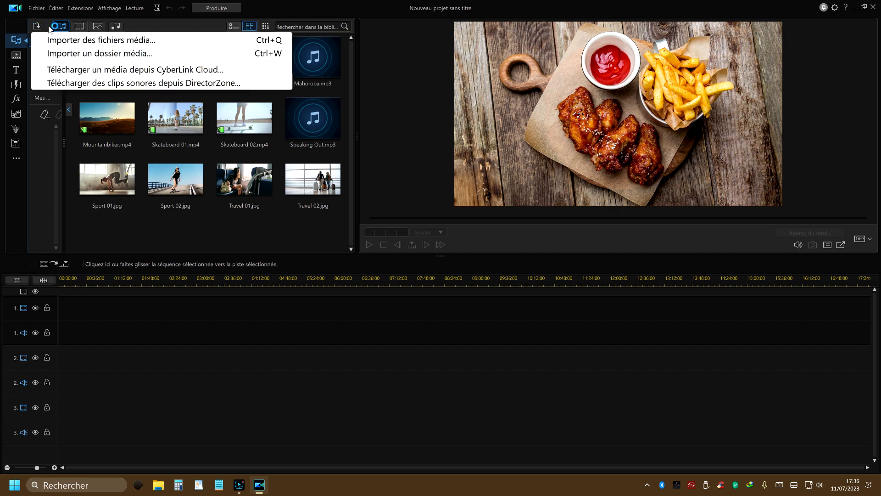
{"action": "left_click", "coordinate": [110, 54]}
{"action": "scroll", "coordinate": [452, 263], "scroll_direction": "down", "scroll_amount": 10}
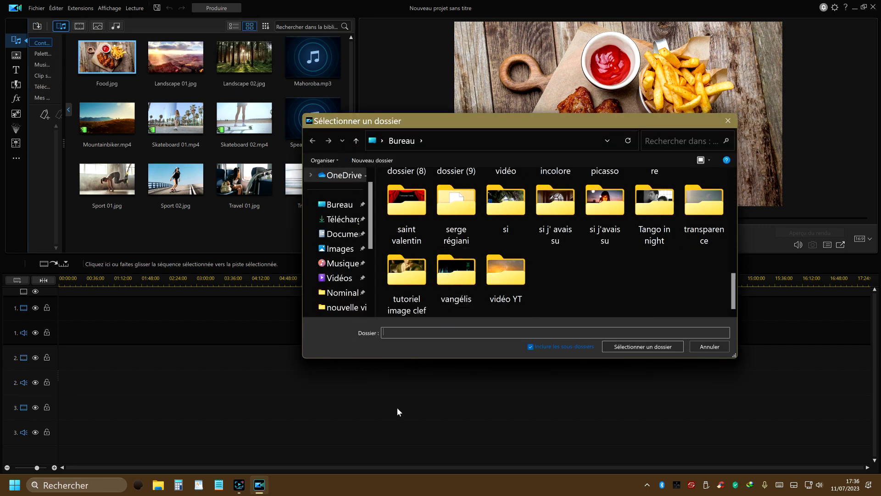
{"action": "left_click", "coordinate": [404, 292]}
{"action": "double_click", "coordinate": [404, 292]}
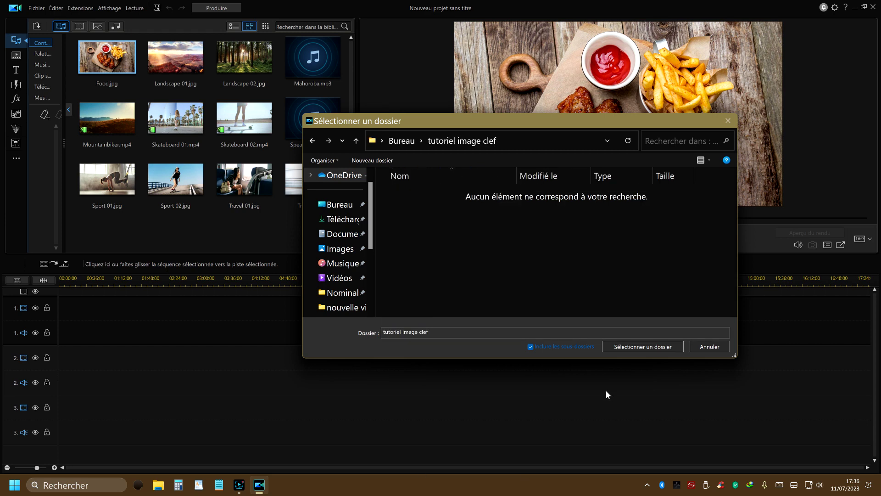
{"action": "left_click", "coordinate": [646, 348]}
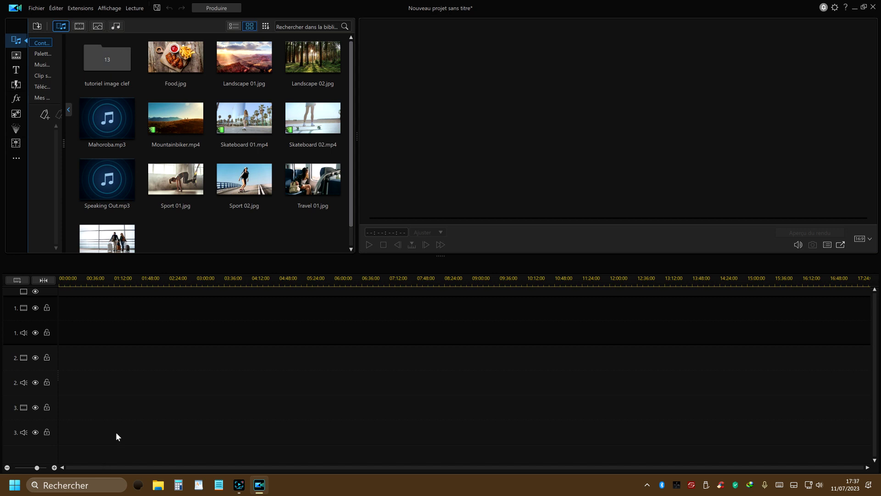
- Place forest.jpg!Large.jpg from the imported folder at the start of video track 1 and extend the clip to about 00:00:07:22
{"action": "double_click", "coordinate": [109, 60]}
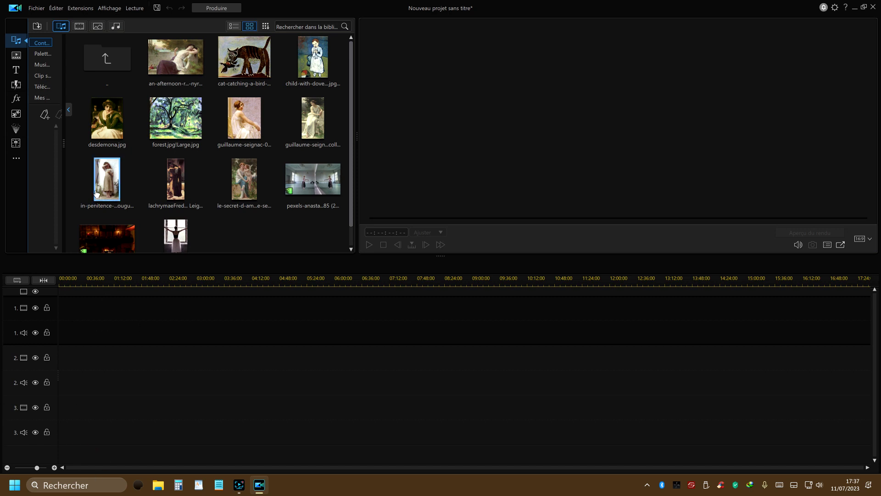
{"action": "mouse_move", "coordinate": [186, 139]}
{"action": "left_mouse_down"}
{"action": "mouse_move", "coordinate": [186, 130]}
{"action": "mouse_move", "coordinate": [92, 334]}
{"action": "mouse_move", "coordinate": [39, 336]}
{"action": "left_mouse_up"}
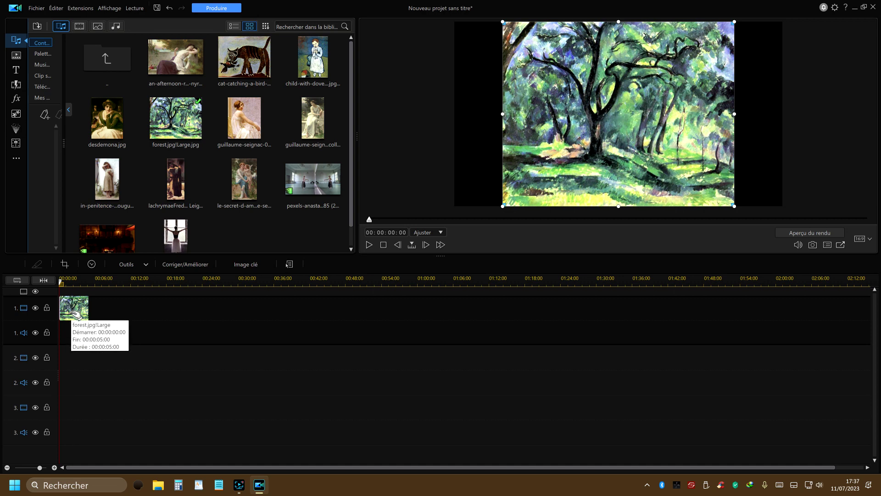
{"action": "left_click_drag", "start_coordinate": [88, 314], "coordinate": [105, 315]}
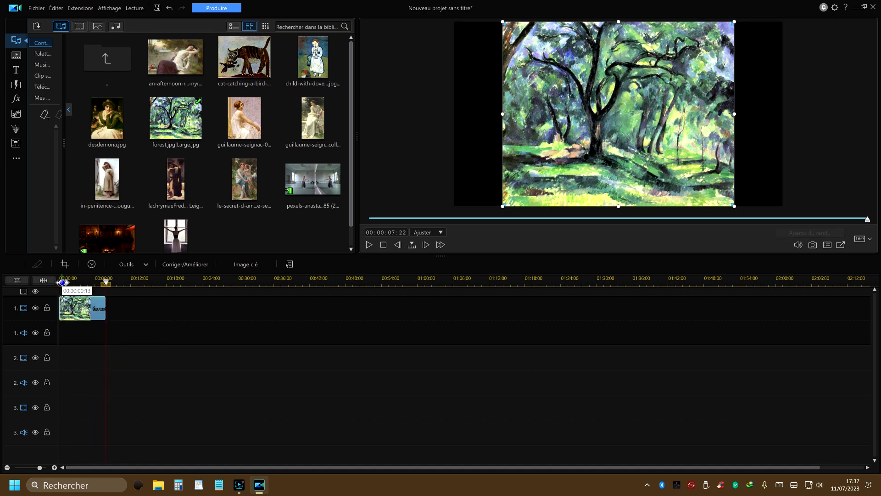
{"action": "left_click", "coordinate": [62, 283]}
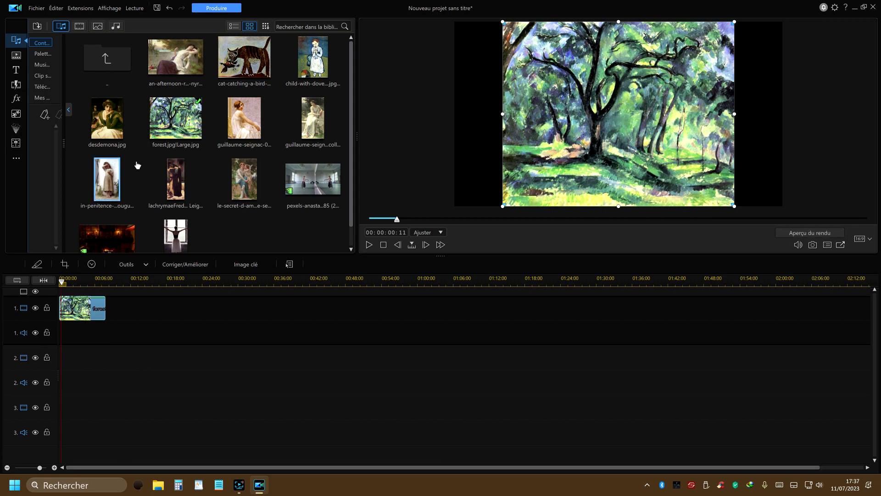
- Set the forest clip's image stretch mode to "Utiliser CLPV pour étirer le clip au format..." so it fits the project's 16:9 format
{"action": "right_click", "coordinate": [90, 316]}
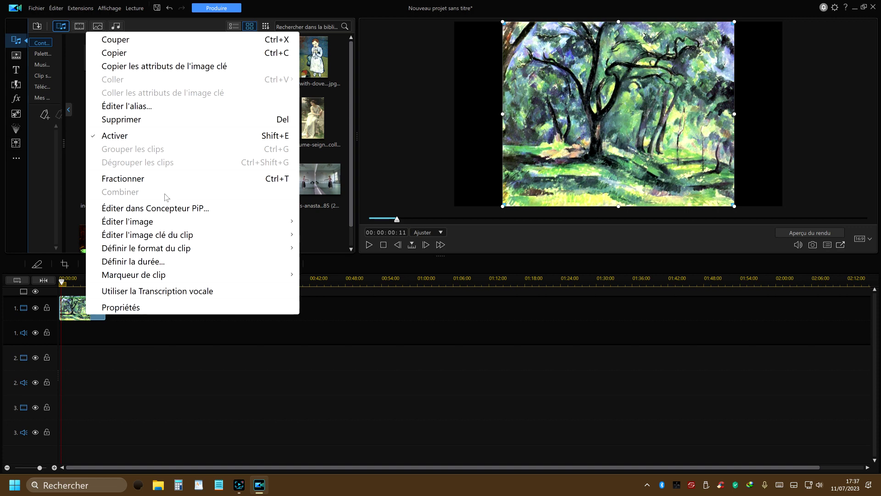
{"action": "mouse_move", "coordinate": [143, 251]}
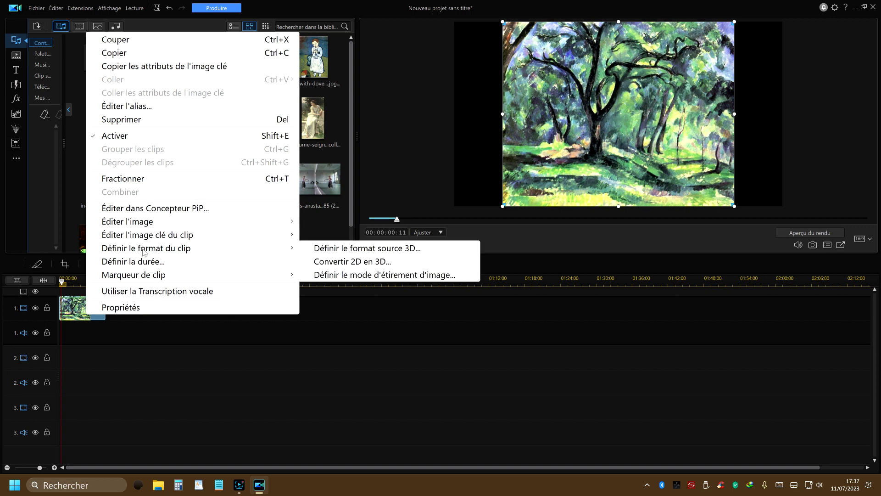
{"action": "left_click", "coordinate": [359, 275]}
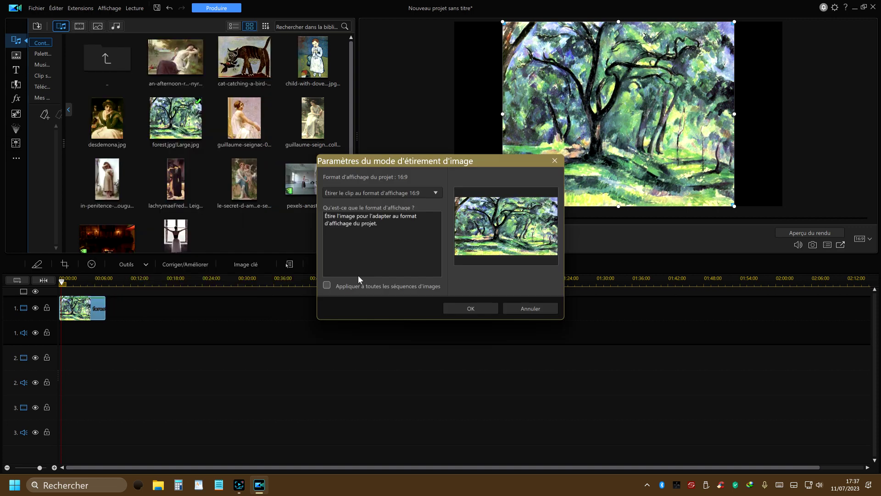
{"action": "left_click", "coordinate": [436, 193]}
{"action": "left_click", "coordinate": [403, 213]}
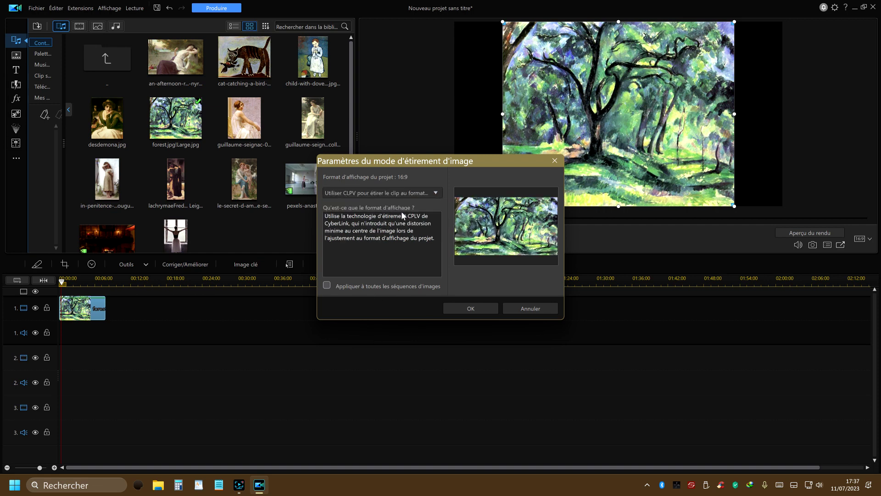
{"action": "left_click", "coordinate": [471, 308]}
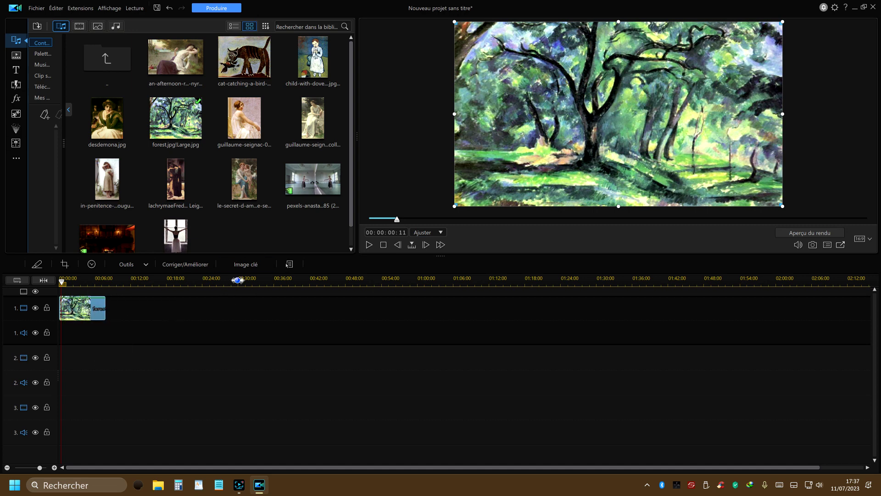
- Open the forest clip's keyframe settings with the clip attributes expanded and the playhead near the clip's start
{"action": "left_click", "coordinate": [243, 266]}
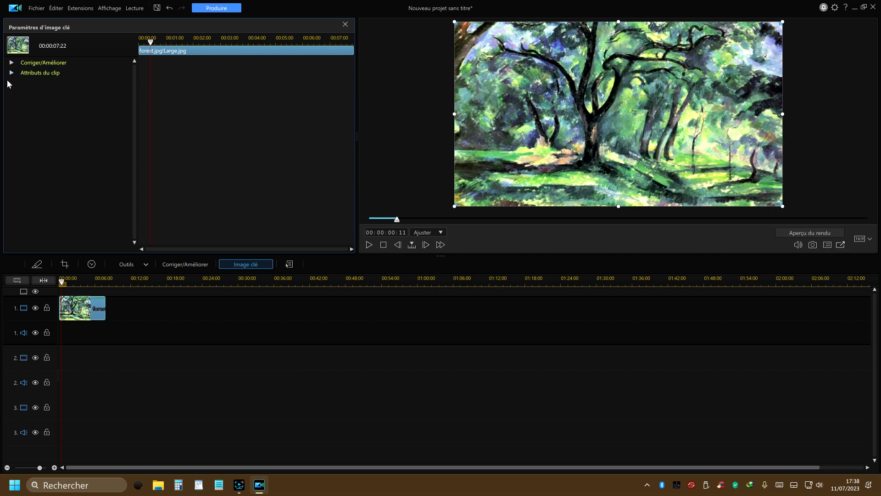
{"action": "left_click", "coordinate": [12, 74]}
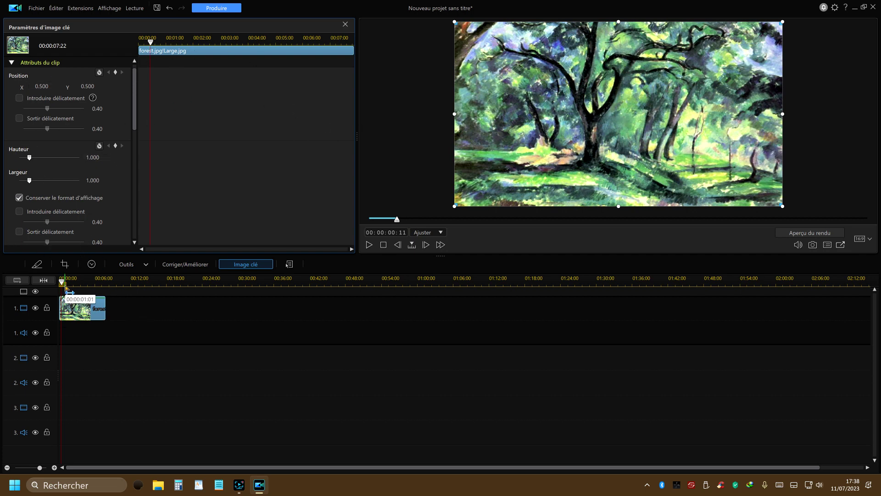
{"action": "left_click", "coordinate": [62, 283]}
{"action": "left_click", "coordinate": [74, 308]}
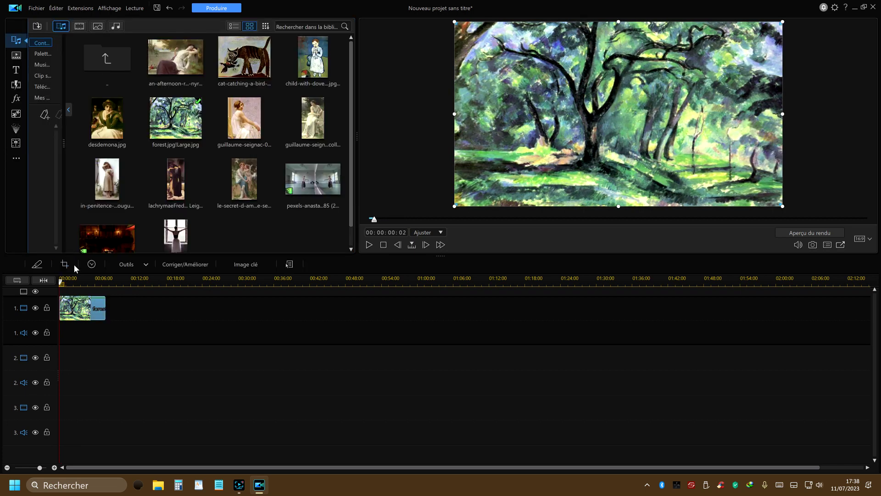
{"action": "left_click", "coordinate": [240, 263]}
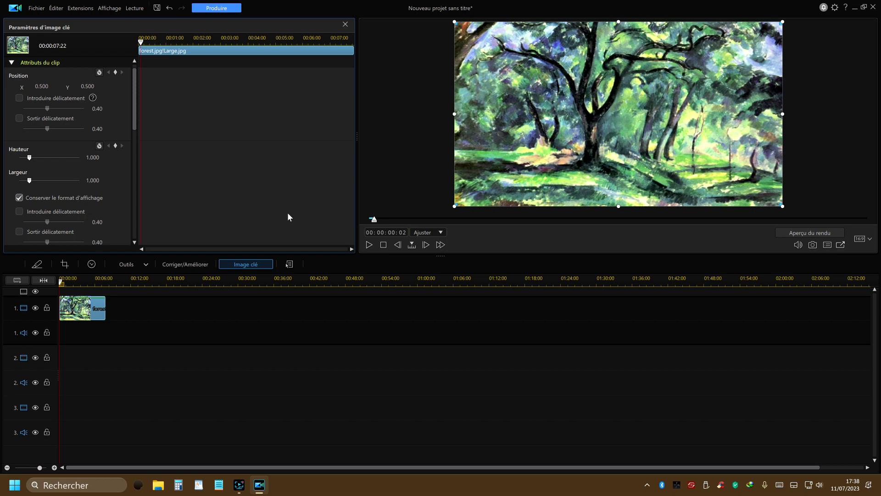
- Add a size keyframe near the clip's start, shrink the image to about 0.345 at 00:00:07:19, and preview the animation
{"action": "right_click", "coordinate": [141, 186]}
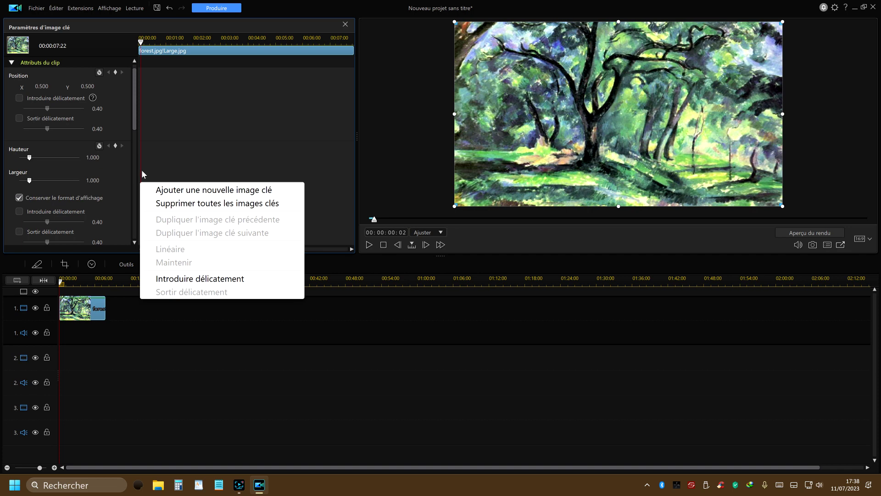
{"action": "left_click", "coordinate": [217, 191]}
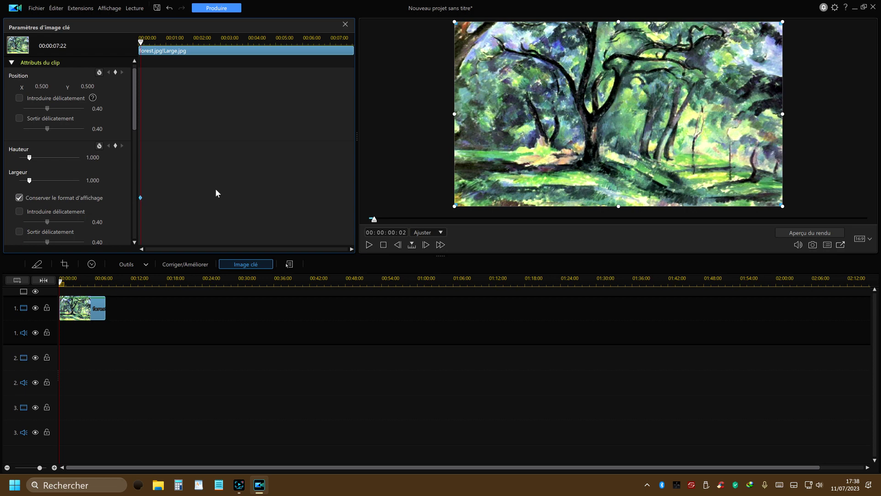
{"action": "left_click", "coordinate": [351, 38]}
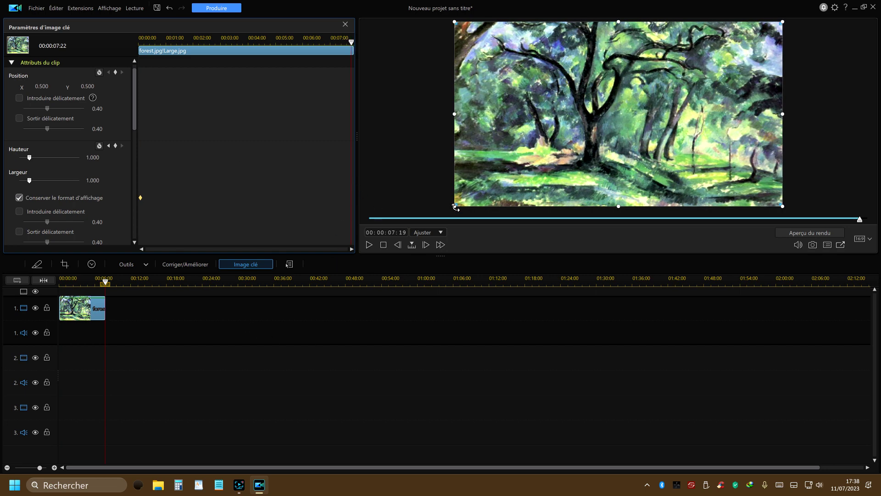
{"action": "left_click_drag", "start_coordinate": [454, 205], "coordinate": [562, 140]}
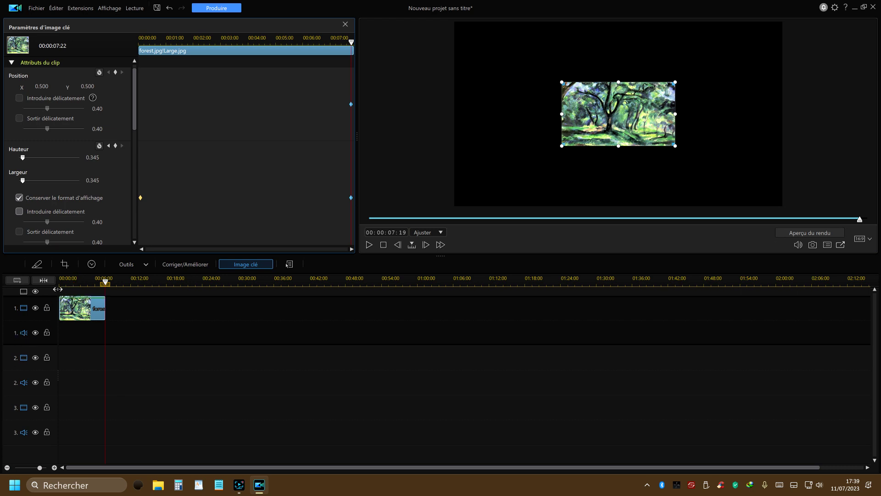
{"action": "left_click", "coordinate": [62, 284]}
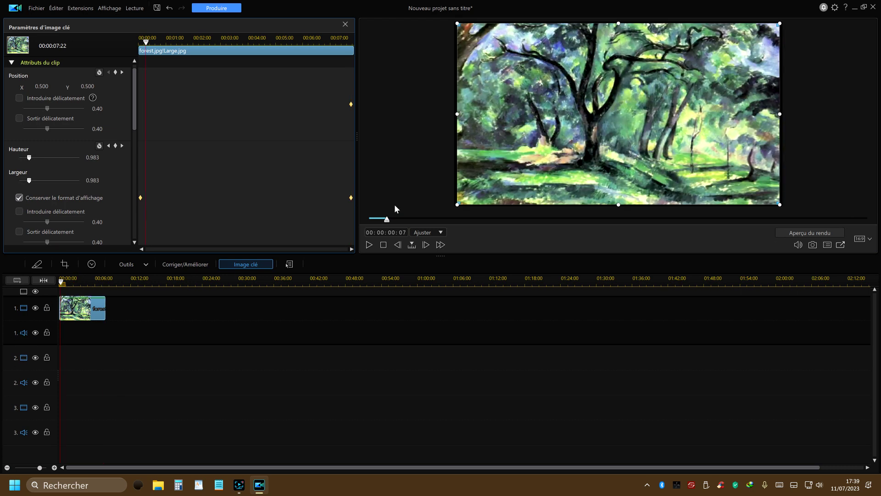
{"action": "left_click", "coordinate": [369, 245]}
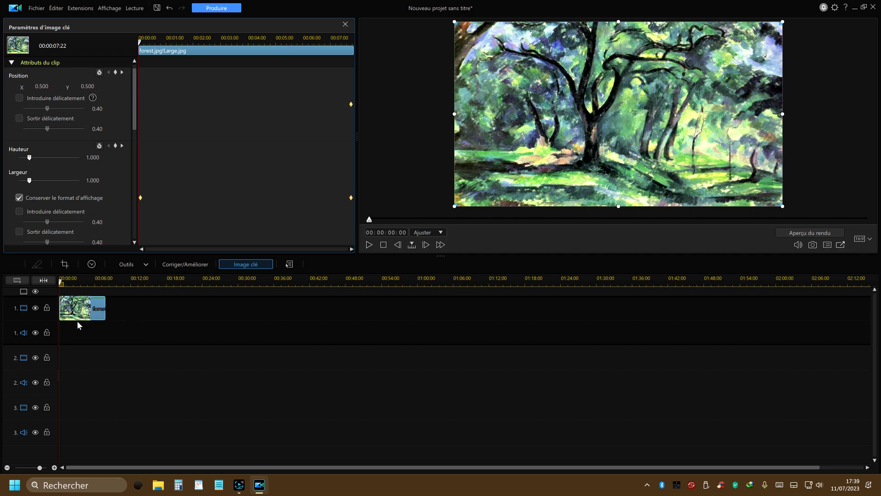
- Delete all size keyframes and all position keyframes from the forest clip
{"action": "right_click", "coordinate": [142, 201]}
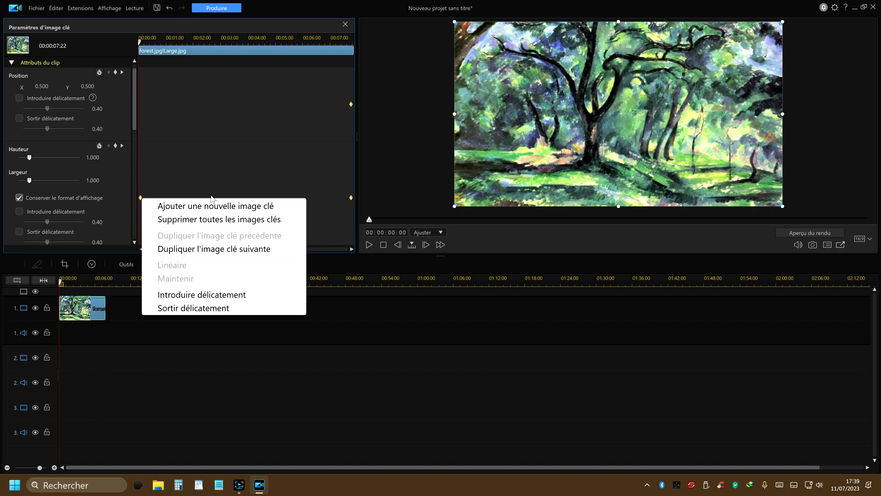
{"action": "left_click", "coordinate": [209, 223]}
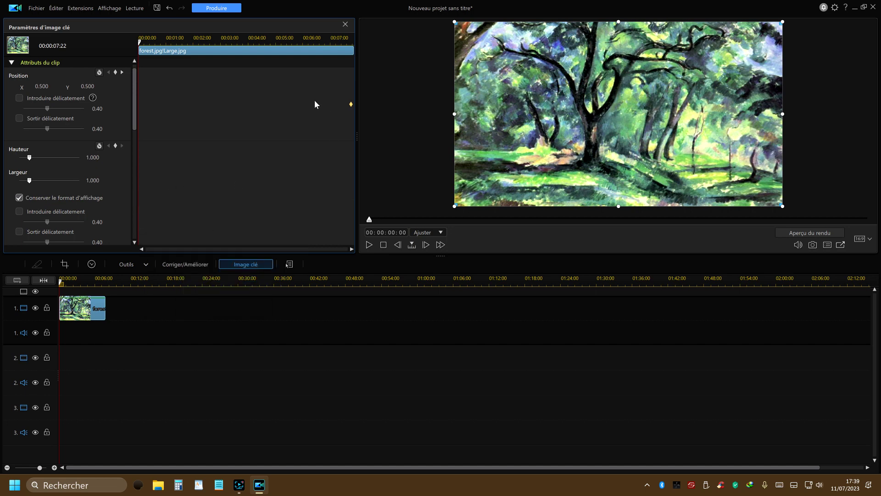
{"action": "right_click", "coordinate": [350, 105]}
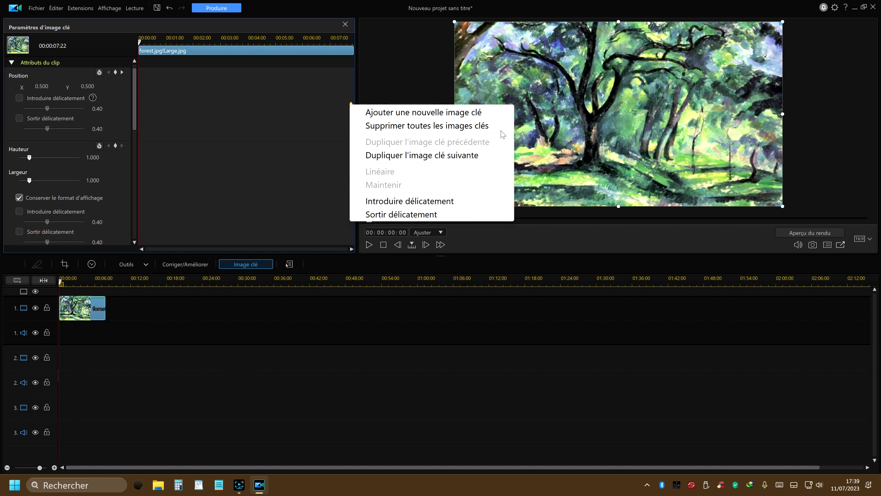
{"action": "left_click", "coordinate": [467, 126]}
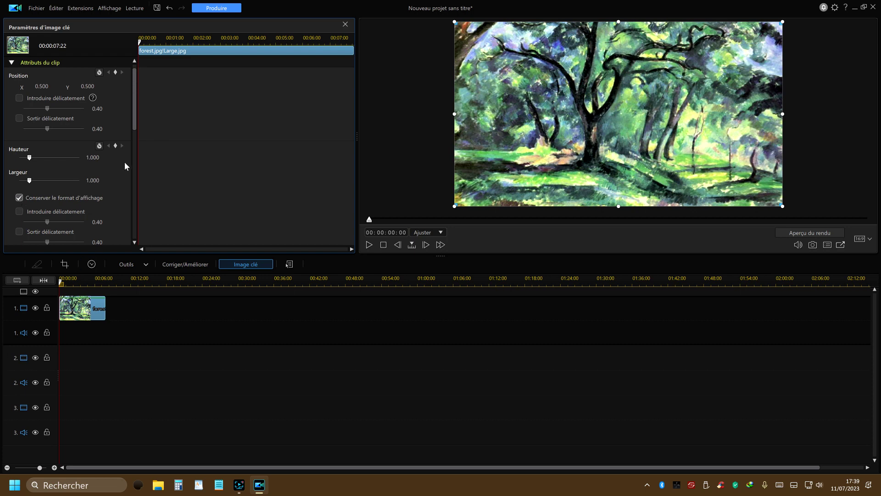
- Add a size keyframe at the clip's start and enlarge the image to a height and width of about 1.740
{"action": "right_click", "coordinate": [139, 184]}
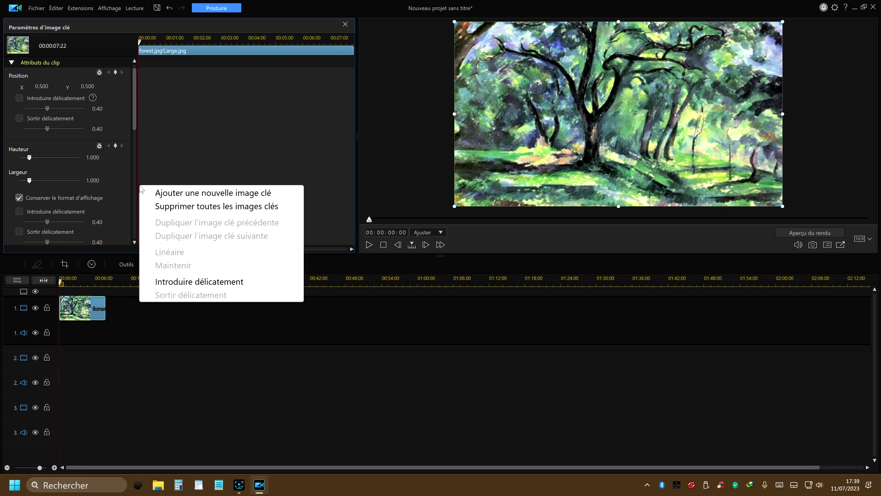
{"action": "left_click", "coordinate": [176, 194]}
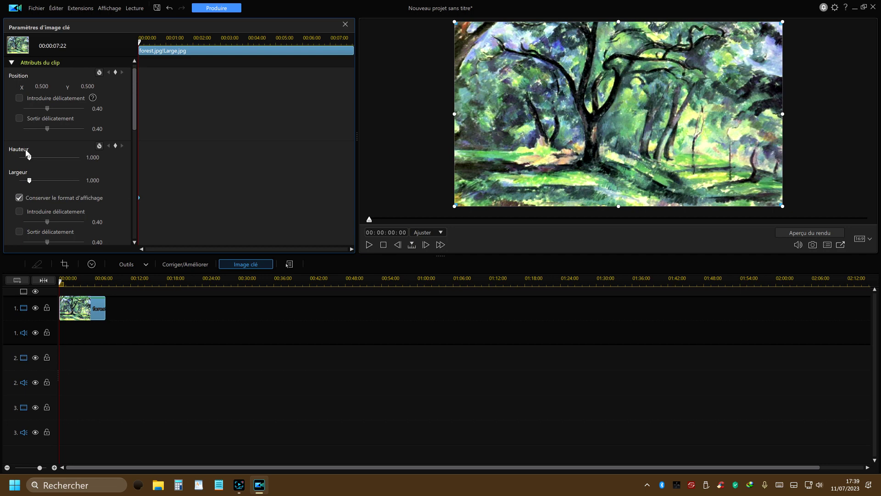
{"action": "left_click_drag", "start_coordinate": [30, 159], "coordinate": [38, 160]}
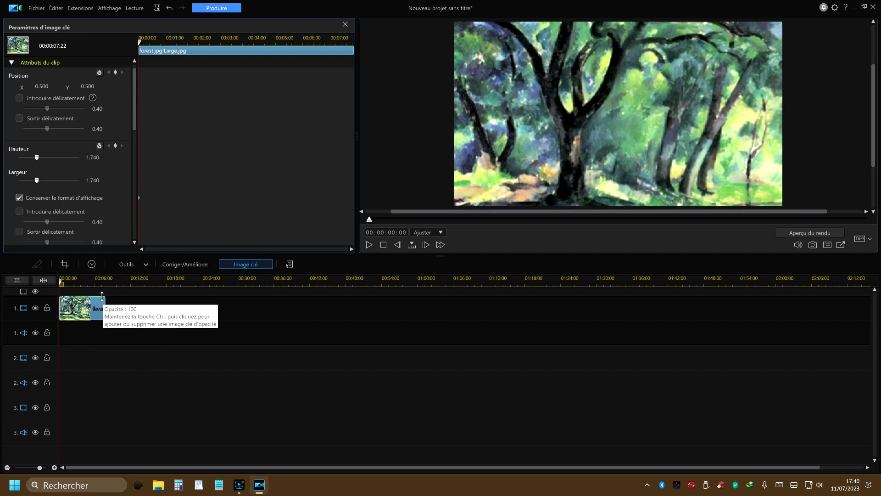
- Add a size keyframe at 00:00:07:18 with height and width about 1.901, and play the clip from near its start
{"action": "left_click", "coordinate": [351, 36]}
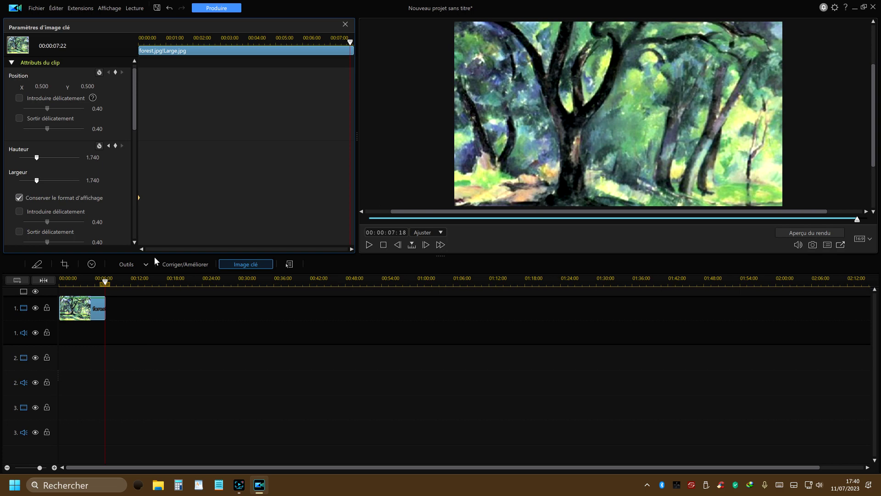
{"action": "left_click", "coordinate": [37, 157]}
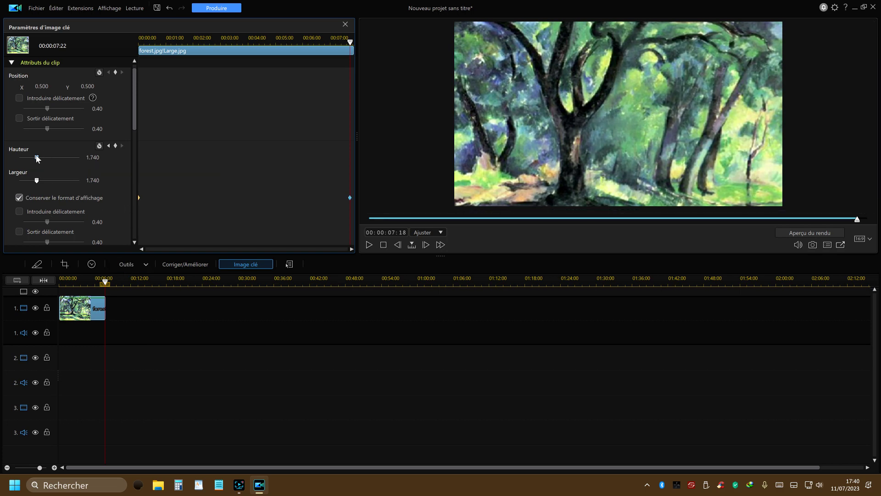
{"action": "mouse_move", "coordinate": [37, 158]}
{"action": "left_mouse_down"}
{"action": "mouse_move", "coordinate": [26, 161]}
{"action": "mouse_move", "coordinate": [38, 160]}
{"action": "left_mouse_up"}
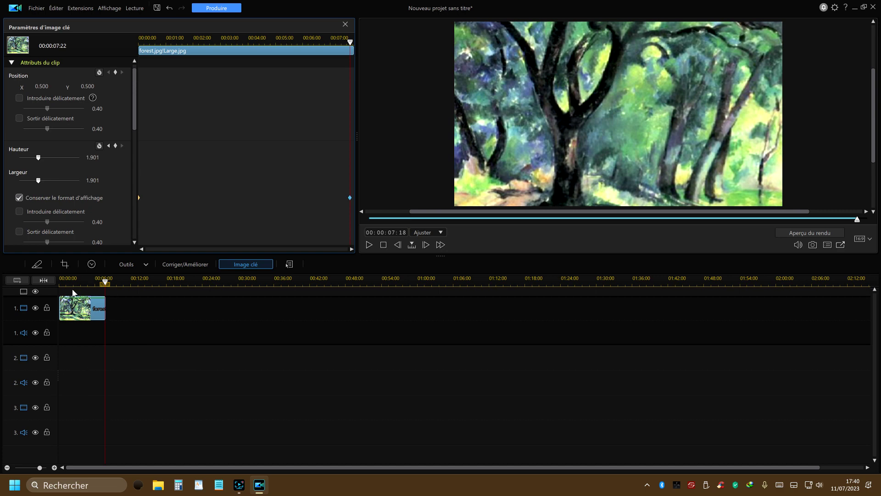
{"action": "left_click", "coordinate": [61, 282]}
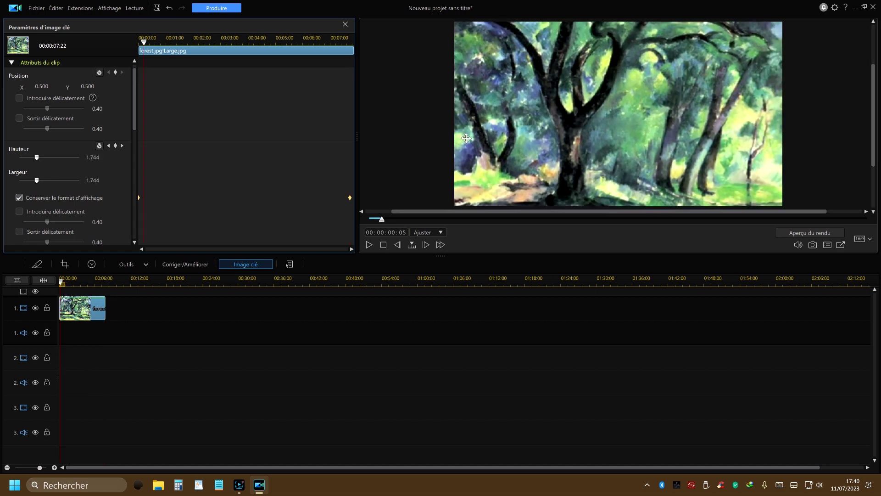
{"action": "left_click", "coordinate": [369, 245]}
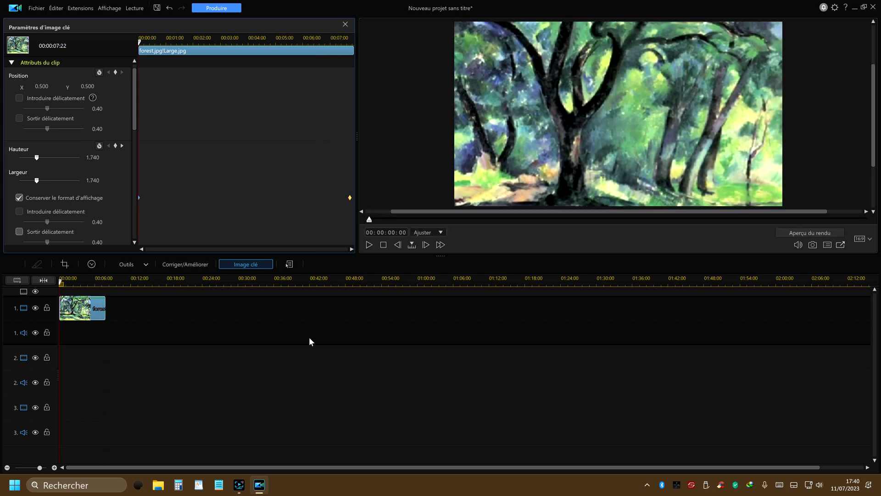
- Delete all size keyframes from the forest clip and add a new size keyframe at 00:00:00:02
{"action": "right_click", "coordinate": [349, 199]}
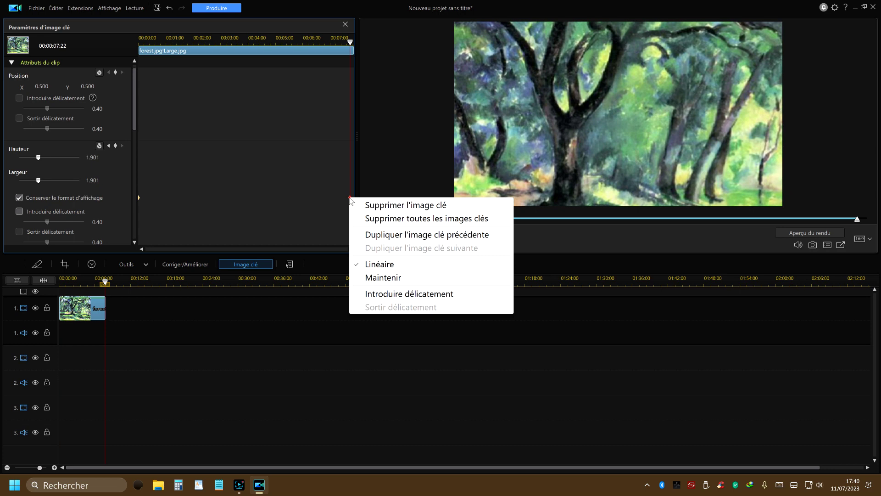
{"action": "left_click", "coordinate": [398, 218]}
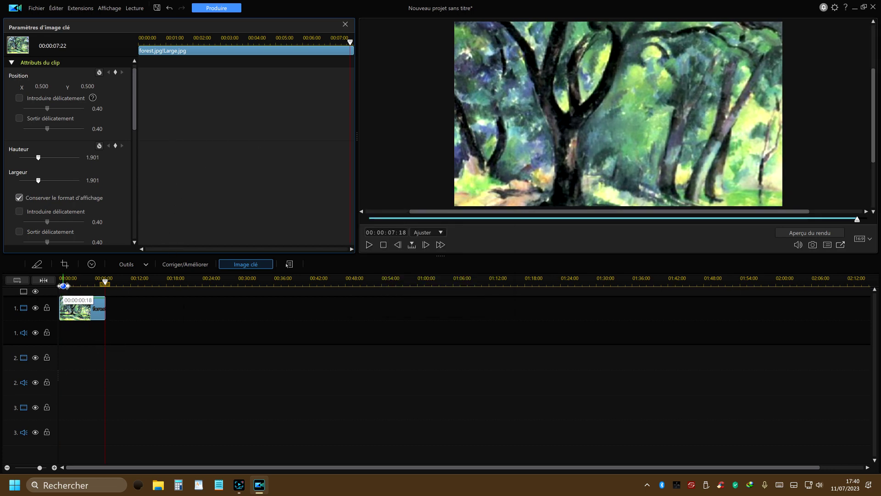
{"action": "left_click", "coordinate": [61, 285]}
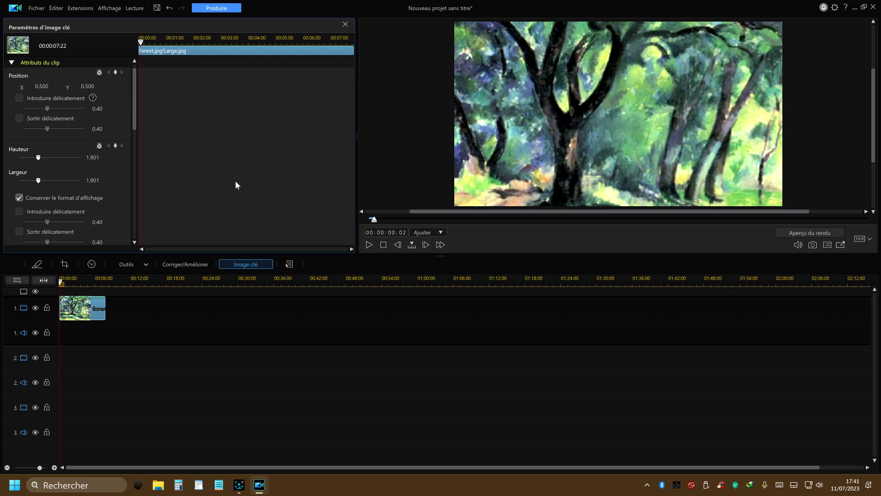
{"action": "right_click", "coordinate": [142, 186]}
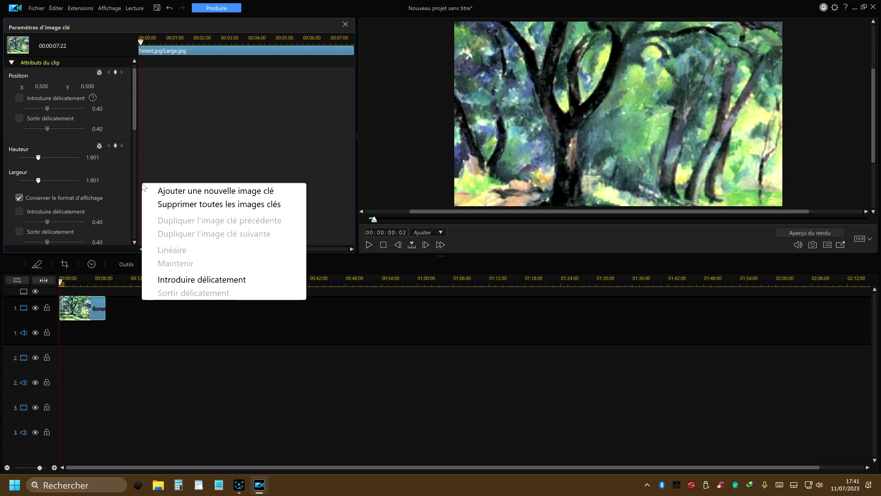
{"action": "left_click", "coordinate": [190, 191]}
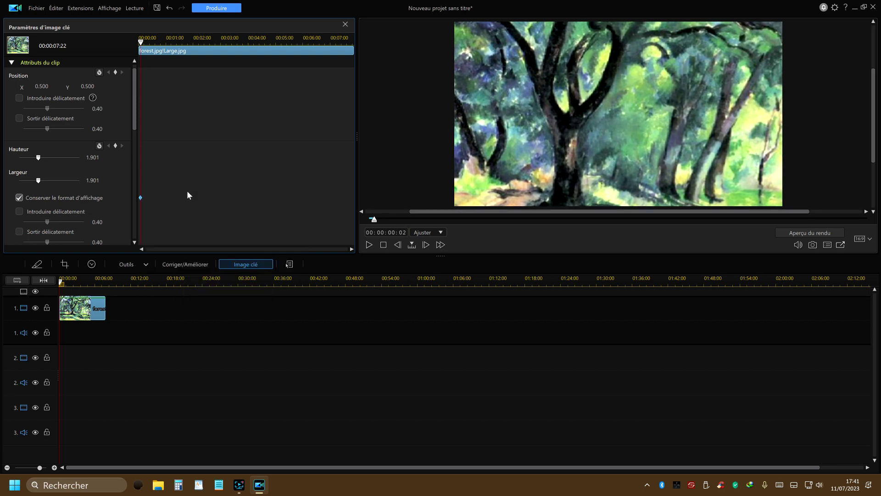
- Add a size keyframe at 00:00:03:07 and shrink the image to a height and width of about 0.550
{"action": "left_click", "coordinate": [228, 40]}
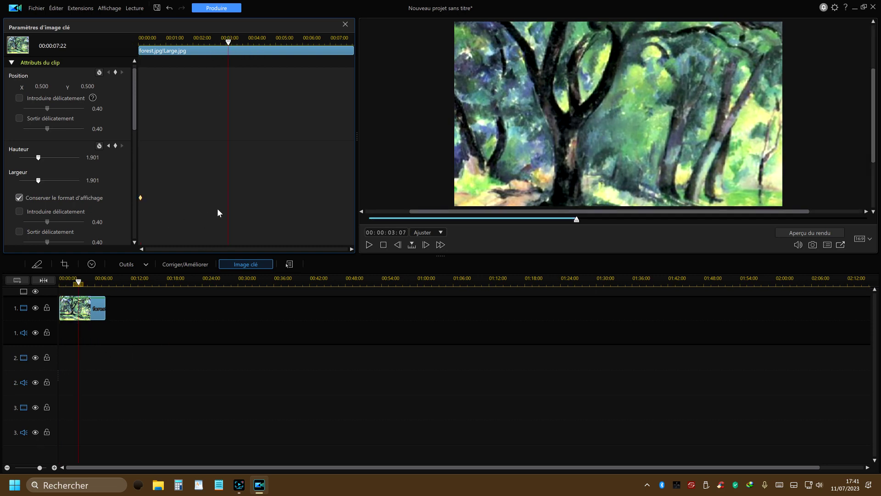
{"action": "right_click", "coordinate": [228, 197]}
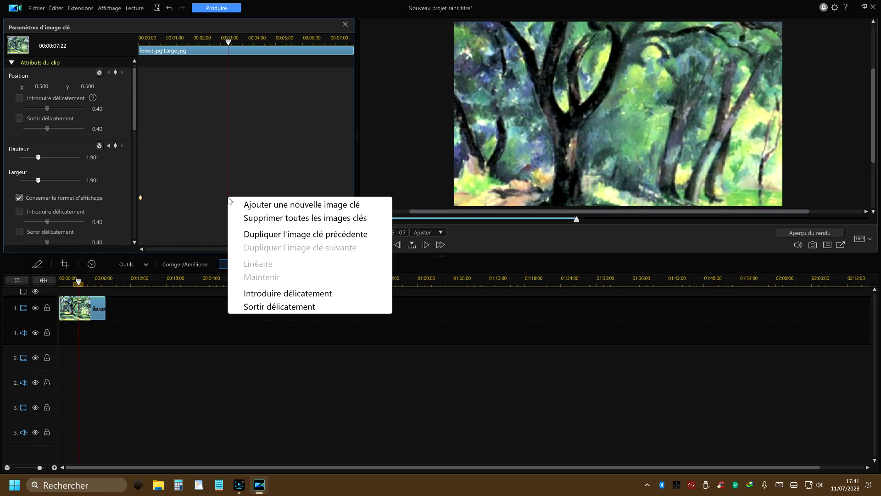
{"action": "left_click", "coordinate": [332, 206]}
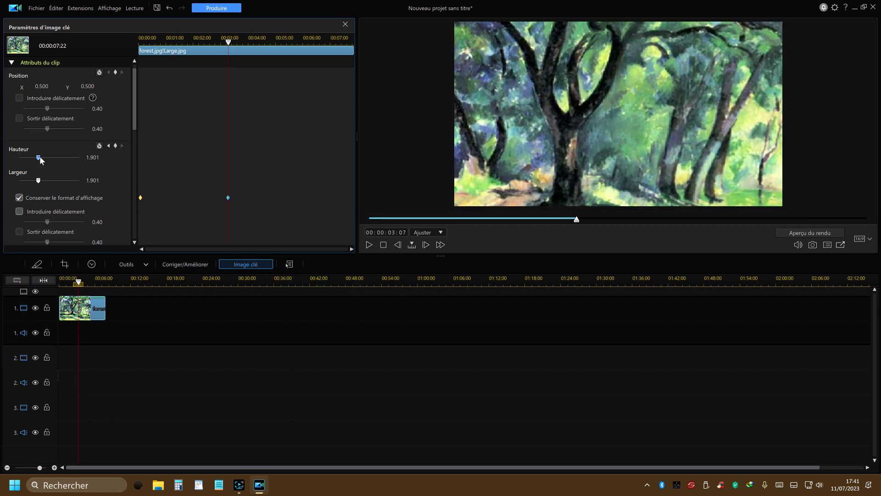
{"action": "left_click_drag", "start_coordinate": [40, 156], "coordinate": [27, 172]}
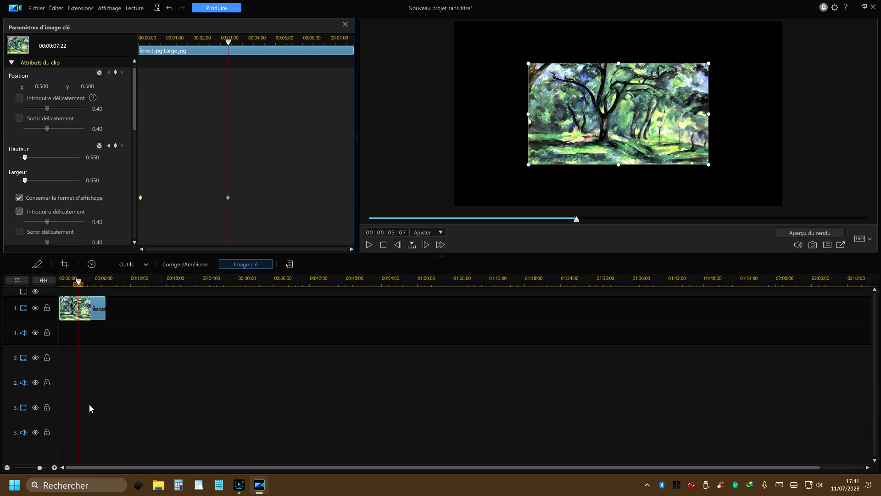
- Add a size keyframe at 00:00:07:17 with height and width 1.000, and play the clip from near its start
{"action": "left_click", "coordinate": [352, 49]}
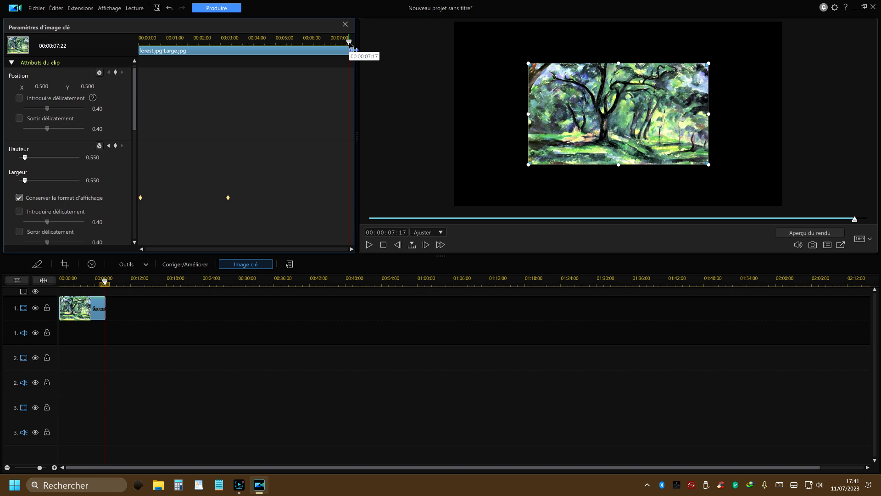
{"action": "right_click", "coordinate": [348, 203]}
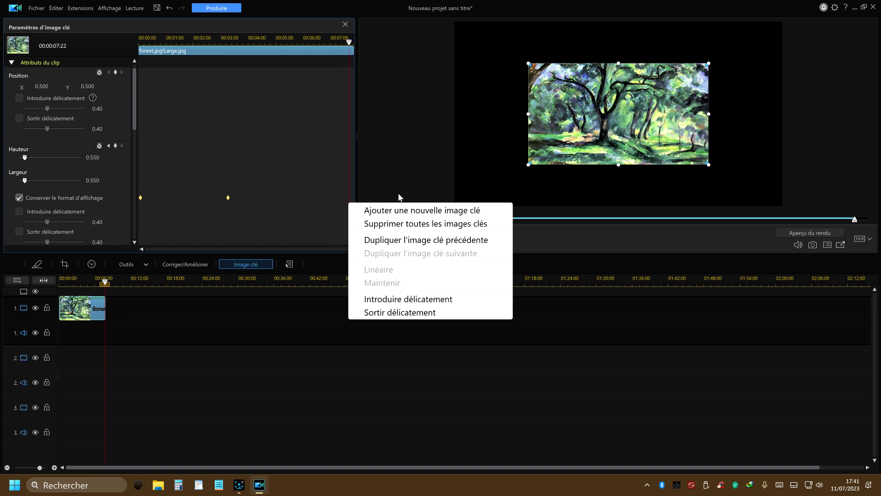
{"action": "left_click", "coordinate": [443, 211]}
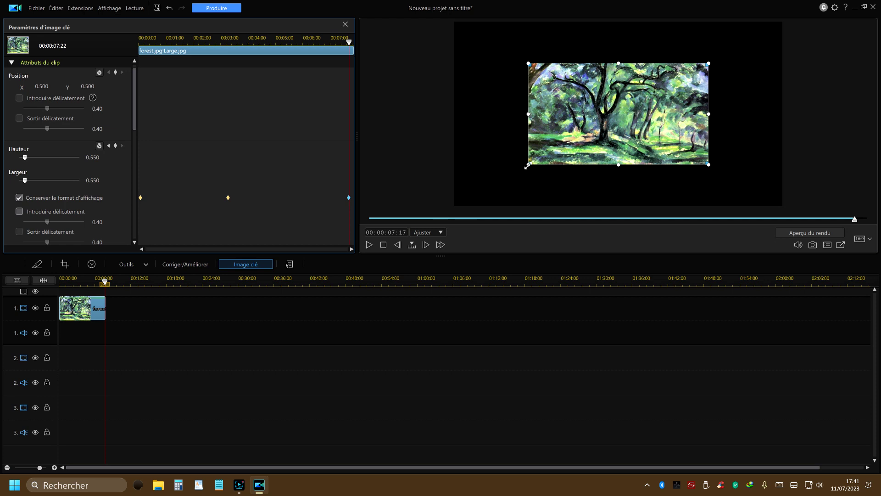
{"action": "left_click_drag", "start_coordinate": [528, 166], "coordinate": [489, 206]}
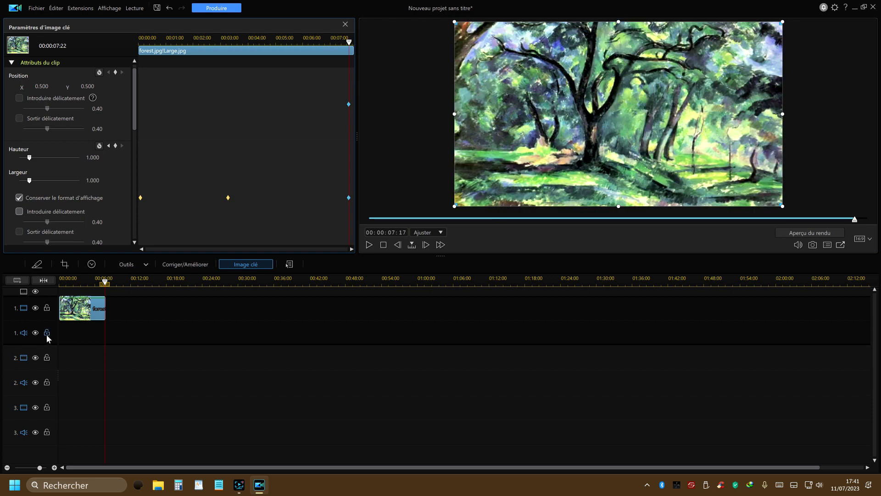
{"action": "left_click", "coordinate": [60, 285]}
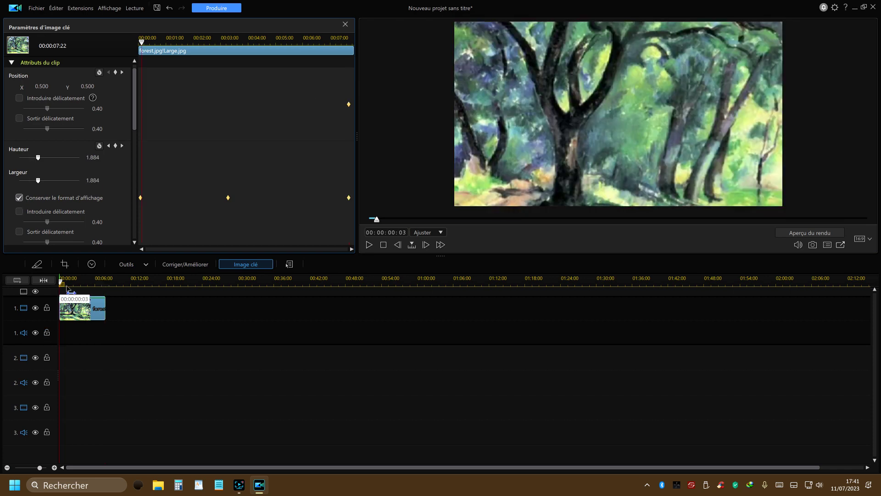
{"action": "left_click", "coordinate": [369, 245]}
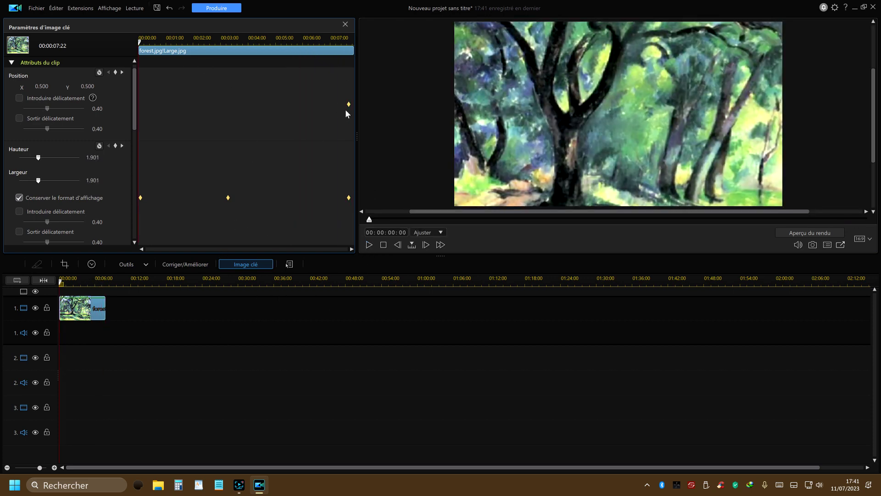
- Delete all size keyframes and all position keyframes from the forest clip
{"action": "right_click", "coordinate": [228, 198]}
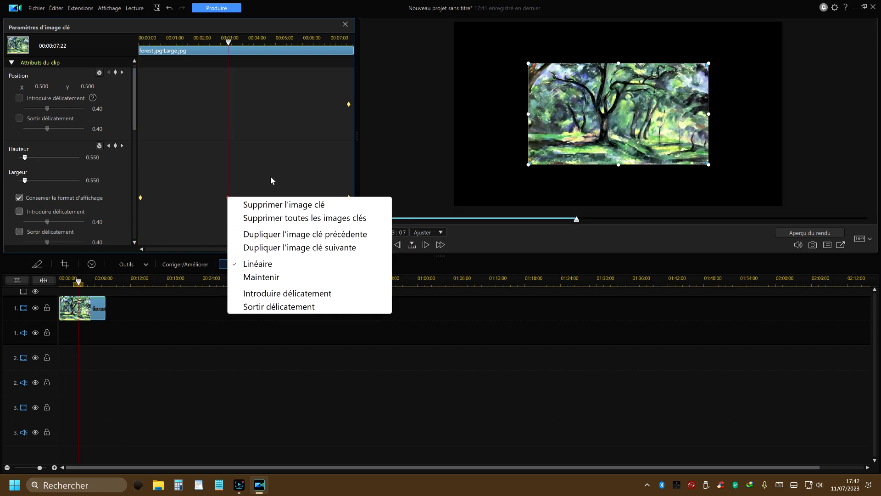
{"action": "left_click", "coordinate": [292, 216]}
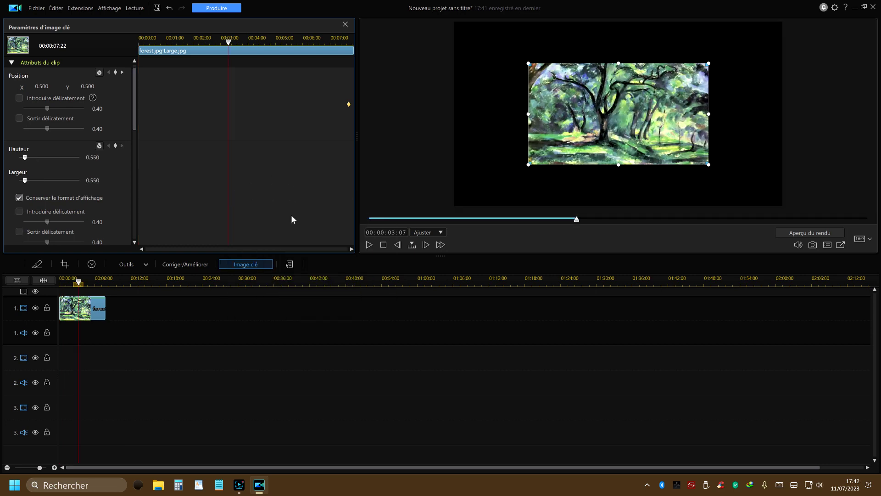
{"action": "right_click", "coordinate": [348, 105]}
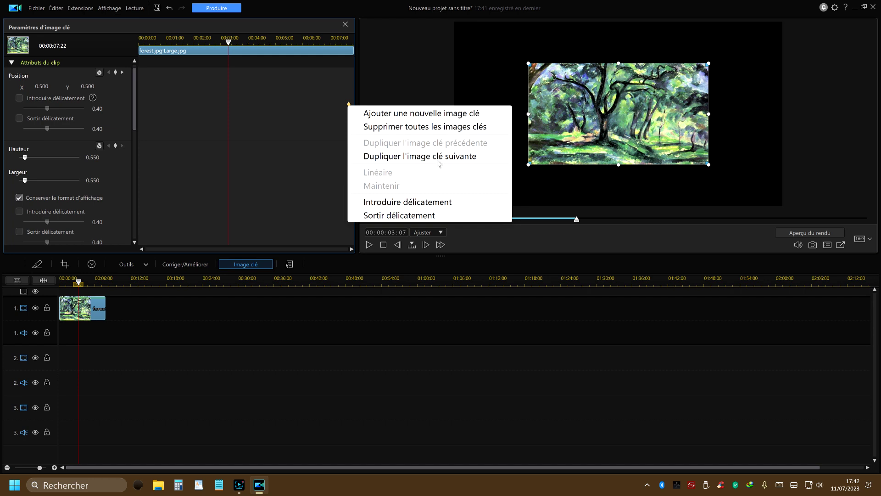
{"action": "left_click", "coordinate": [414, 129]}
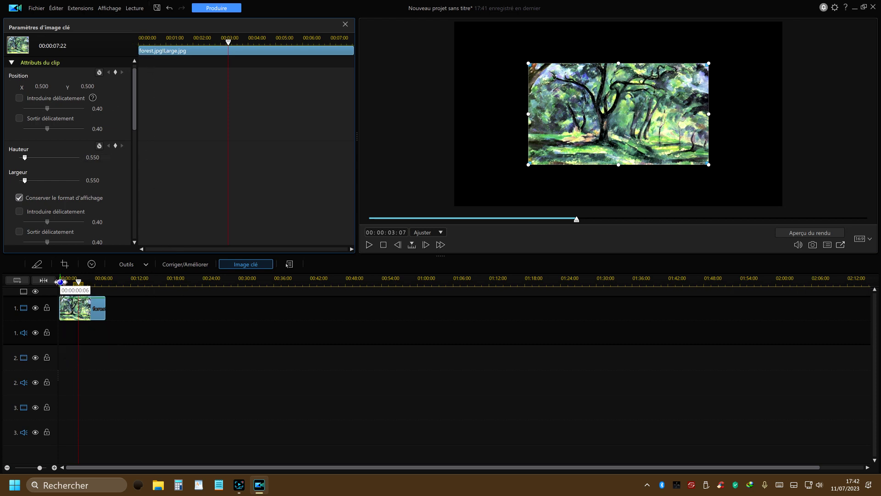
- Enlarge the image to about 1.038 at 00:00:00:06 and remove the size and position keyframes created by the resize
{"action": "left_click", "coordinate": [59, 282]}
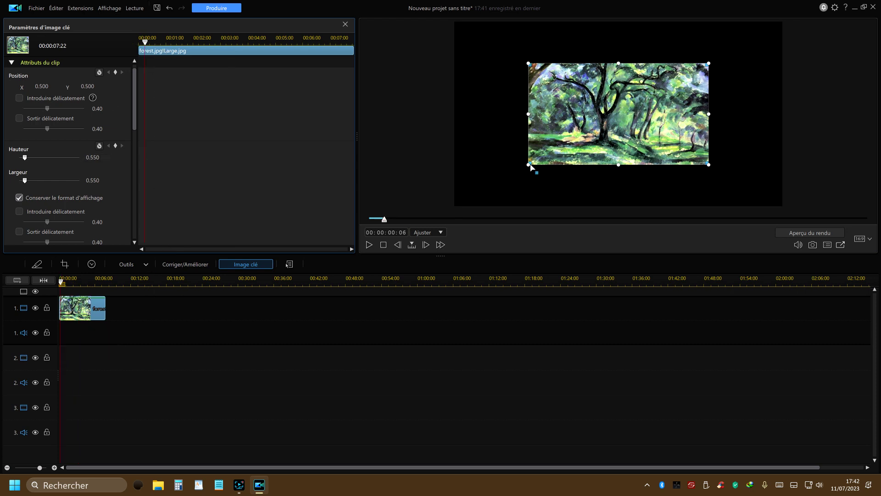
{"action": "left_click_drag", "start_coordinate": [527, 165], "coordinate": [474, 210]}
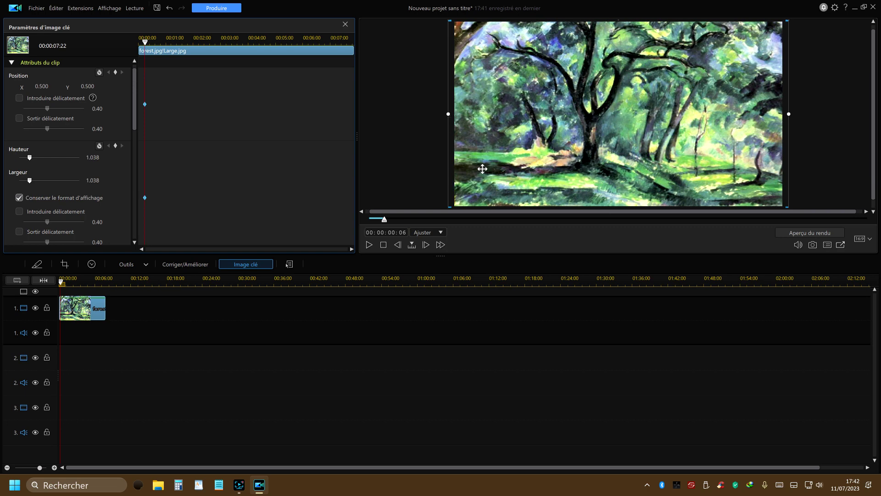
{"action": "right_click", "coordinate": [145, 198]}
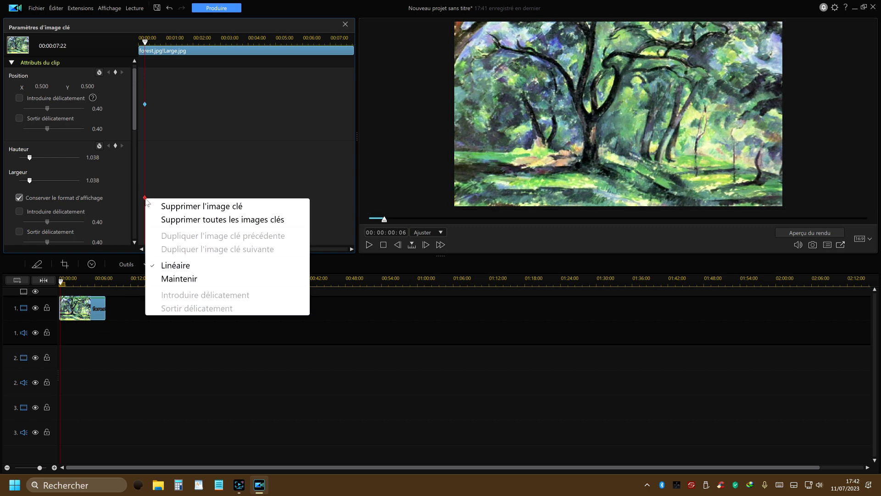
{"action": "left_click", "coordinate": [205, 222]}
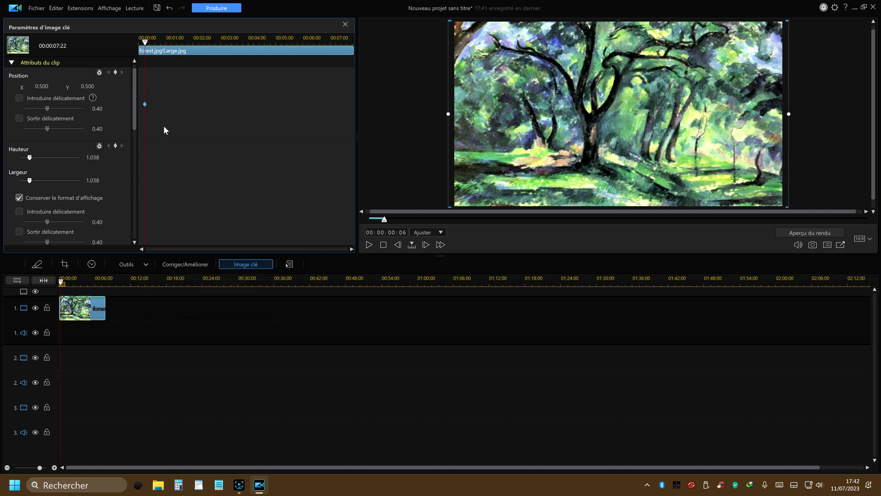
{"action": "right_click", "coordinate": [142, 103]}
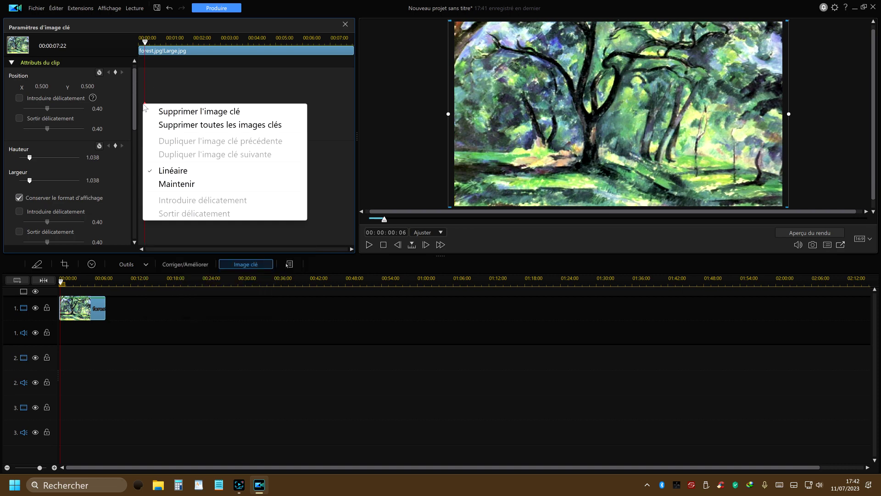
{"action": "left_click", "coordinate": [196, 125]}
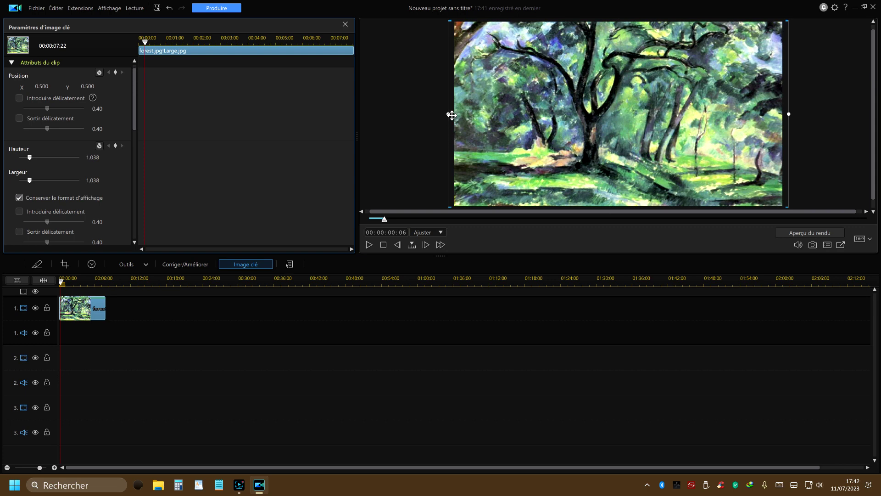
- Add a size keyframe at 00:00:00:06 and narrow the image to a thin vertical strip with a width of about 0.011
{"action": "right_click", "coordinate": [146, 168]}
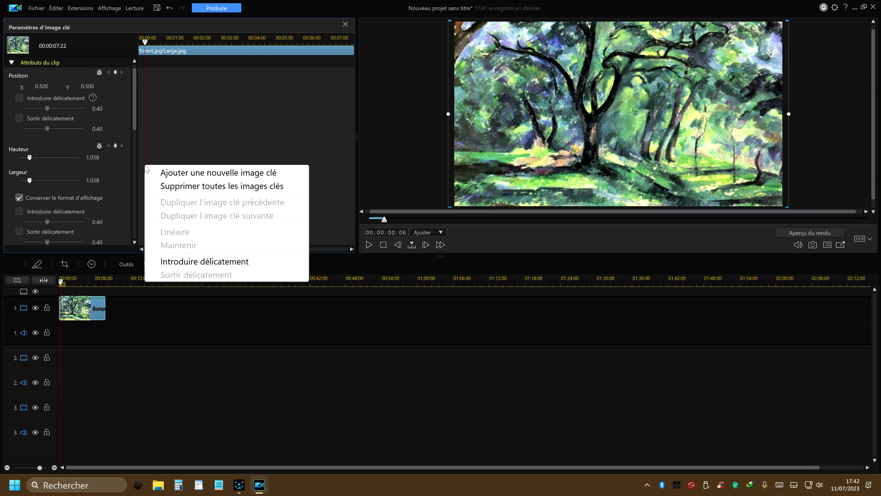
{"action": "left_click", "coordinate": [214, 173]}
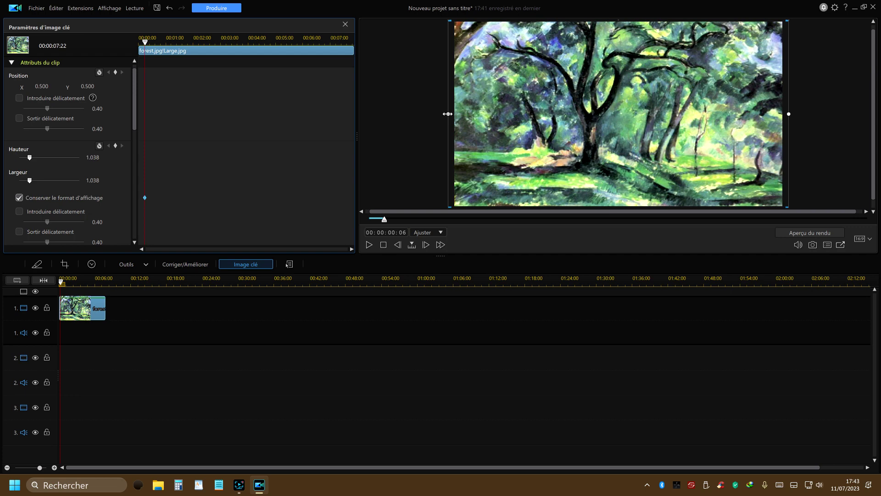
{"action": "left_click_drag", "start_coordinate": [448, 114], "coordinate": [618, 128]}
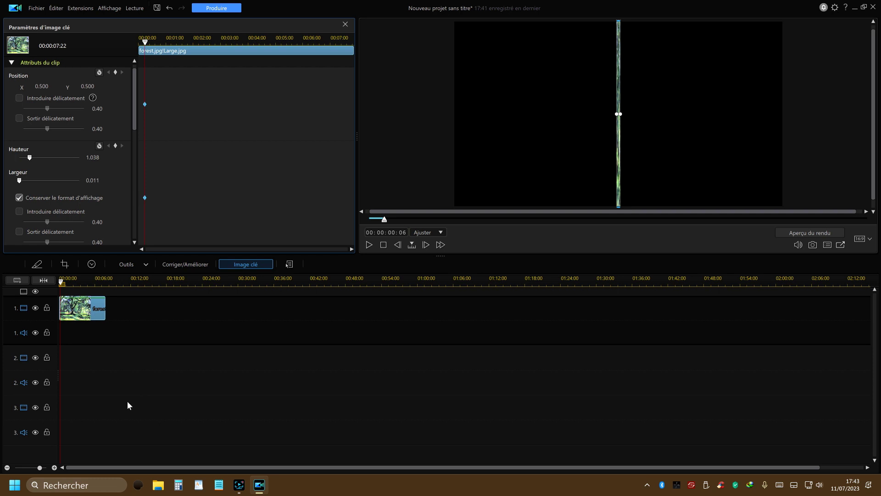
- Widen the image to a width of 1.000 at 00:00:07:17 and play the clip from near its start
{"action": "left_click", "coordinate": [349, 40]}
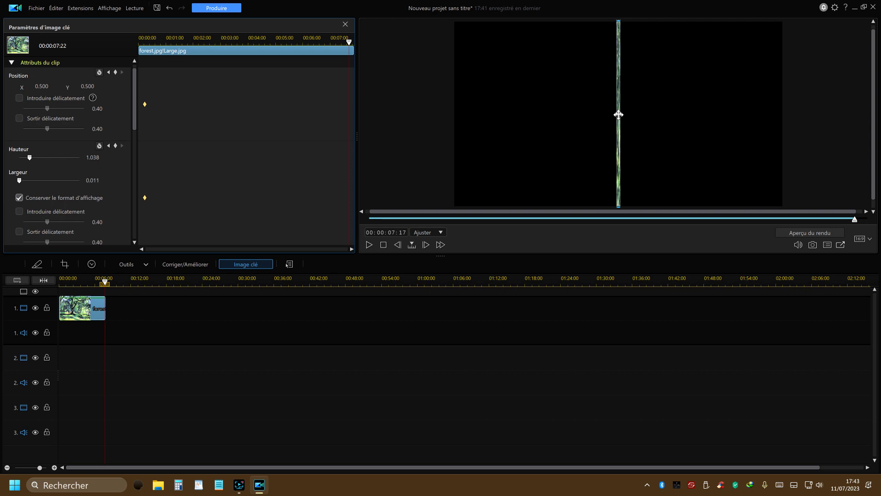
{"action": "left_click_drag", "start_coordinate": [617, 114], "coordinate": [456, 141]}
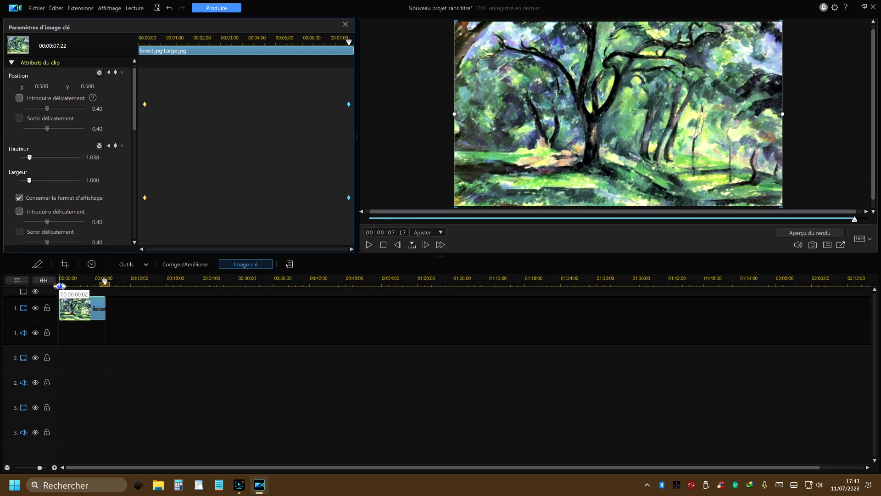
{"action": "left_click", "coordinate": [61, 281]}
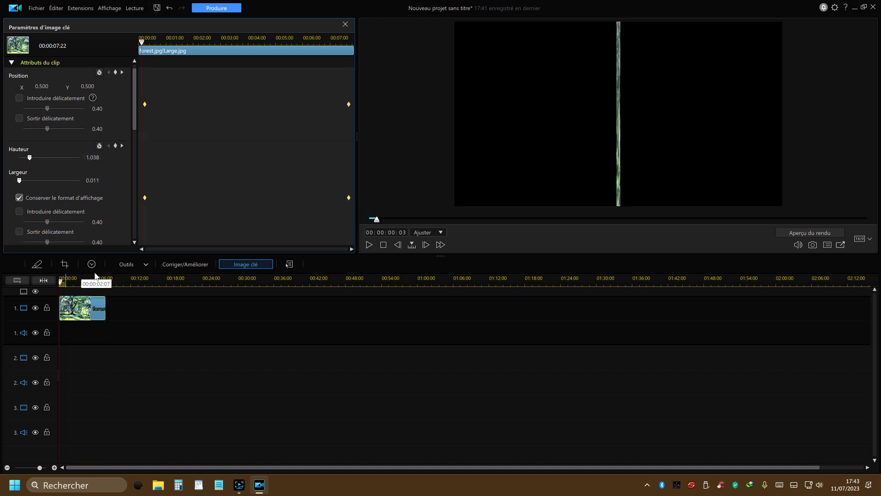
{"action": "left_click", "coordinate": [368, 244]}
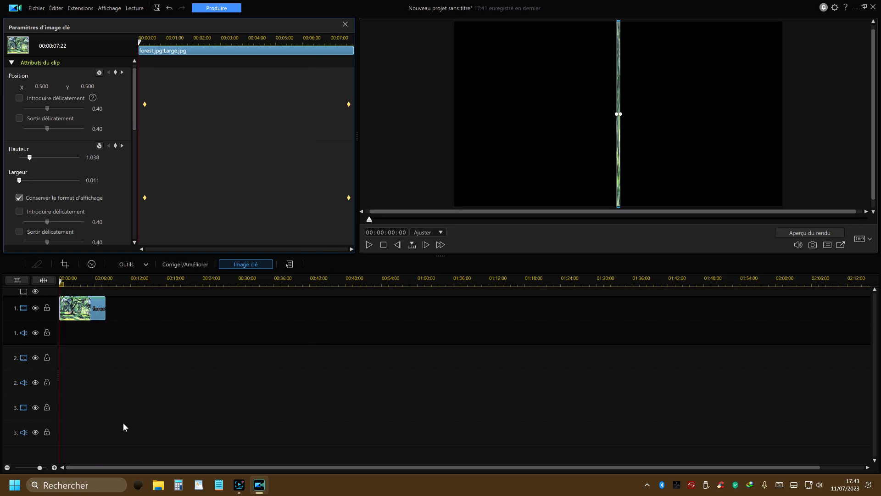
- Delete all size and position keyframes from the forest clip and widen the image to a width of 1.000 at 00:00:00:06
{"action": "right_click", "coordinate": [145, 198]}
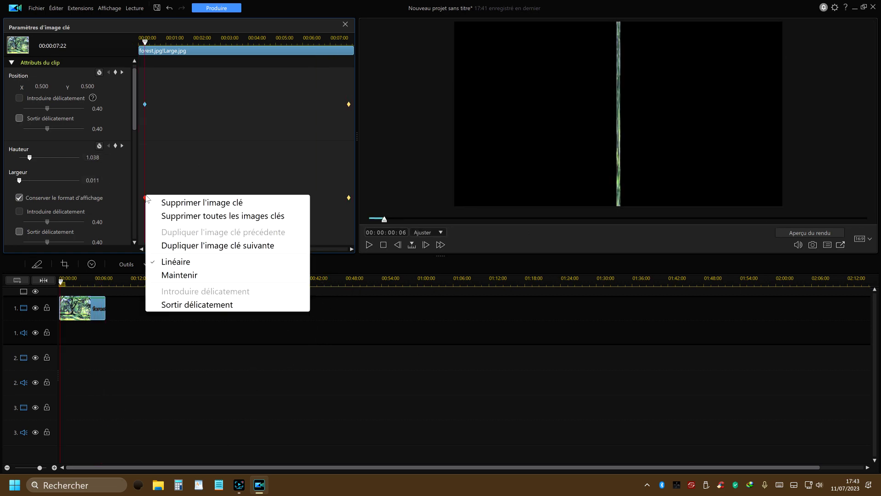
{"action": "left_click", "coordinate": [252, 217]}
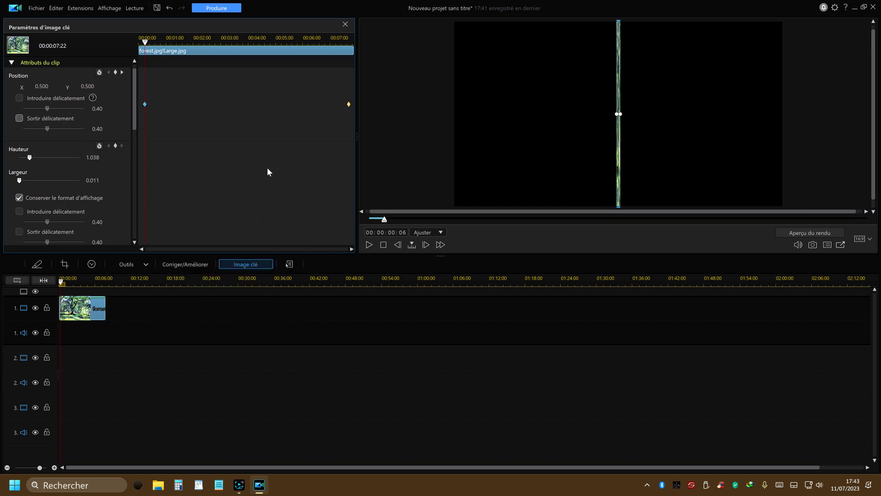
{"action": "right_click", "coordinate": [348, 102]}
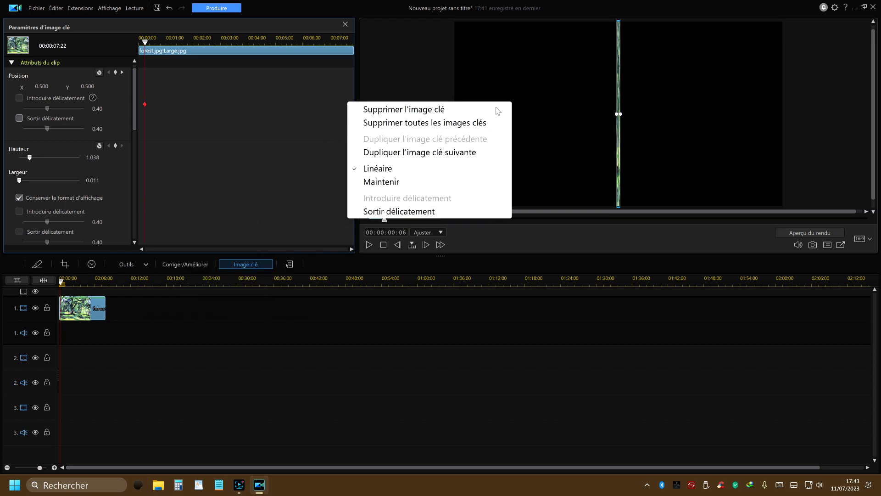
{"action": "left_click", "coordinate": [477, 123]}
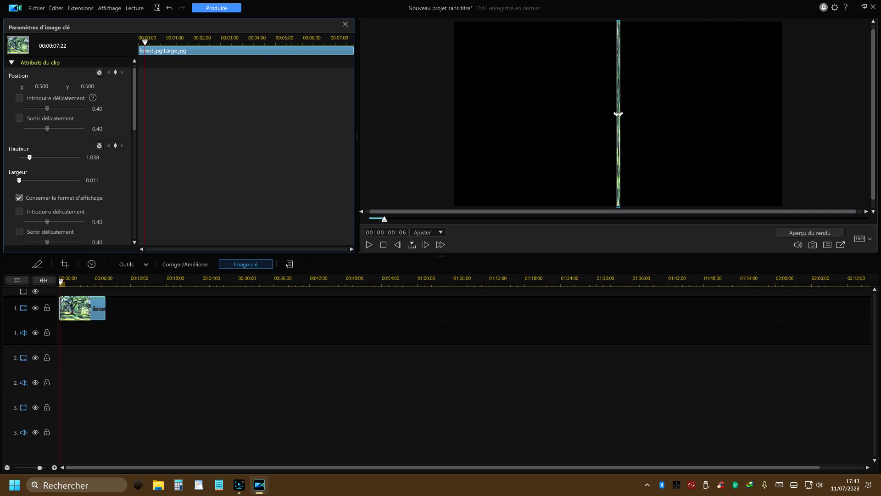
{"action": "left_click_drag", "start_coordinate": [618, 114], "coordinate": [457, 125]}
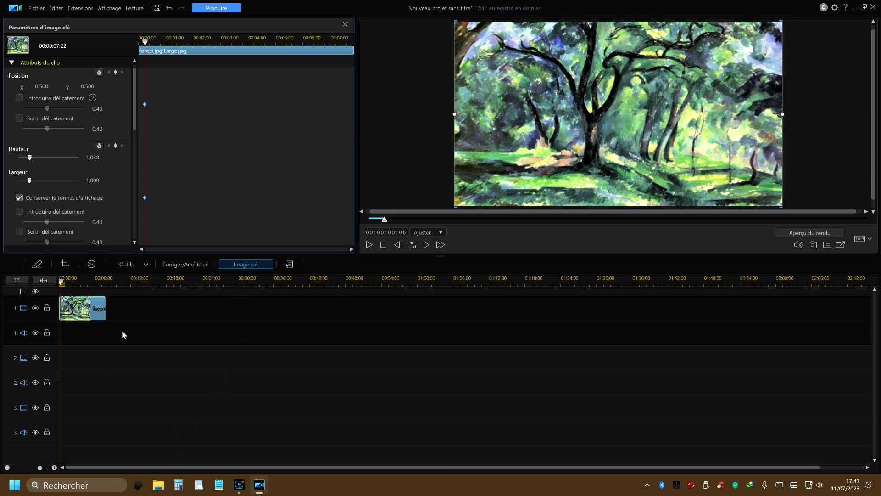
- Delete the forest clip from the timeline
{"action": "right_click", "coordinate": [80, 308]}
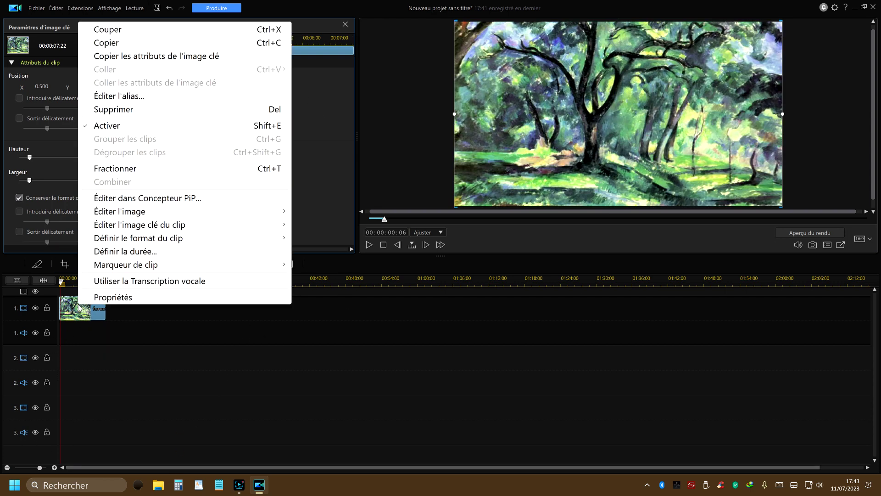
{"action": "left_click", "coordinate": [124, 112]}
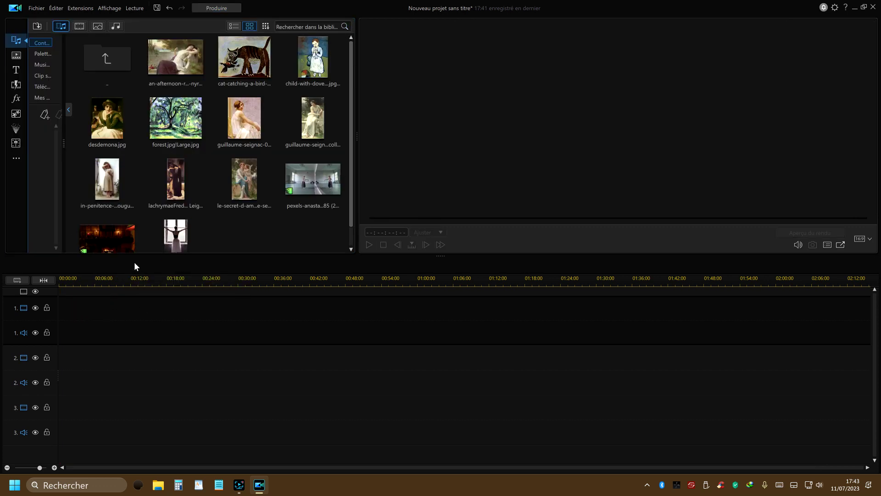
- Place the two guillaume-seignac paintings on video tracks 1 and 2, side by side with the first at the frame's left edge
{"action": "left_click_drag", "start_coordinate": [243, 124], "coordinate": [49, 326]}
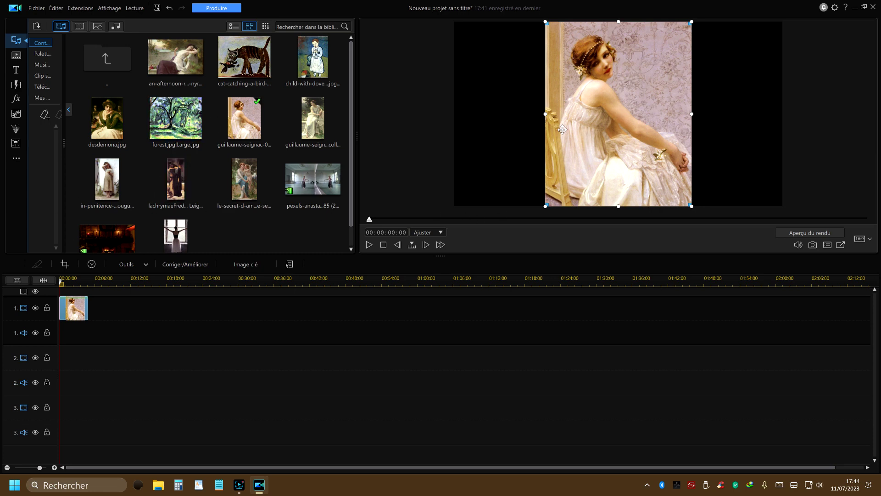
{"action": "left_click_drag", "start_coordinate": [576, 125], "coordinate": [486, 126]}
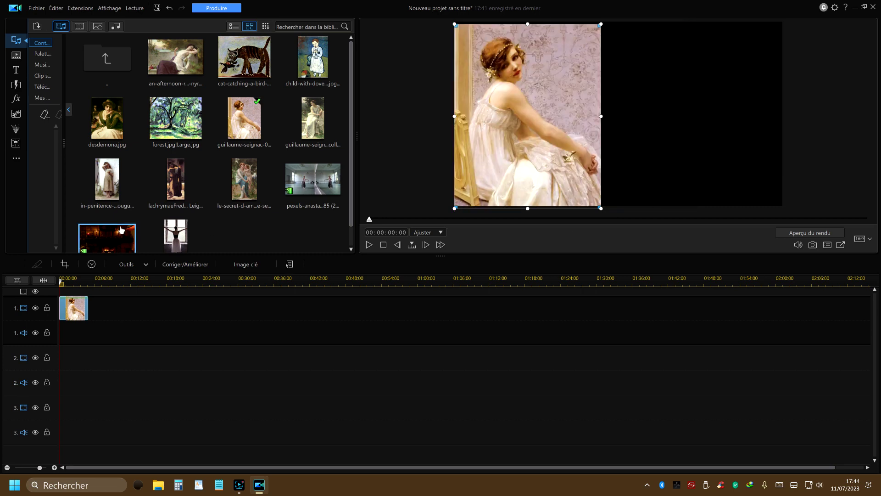
{"action": "left_click", "coordinate": [312, 118]}
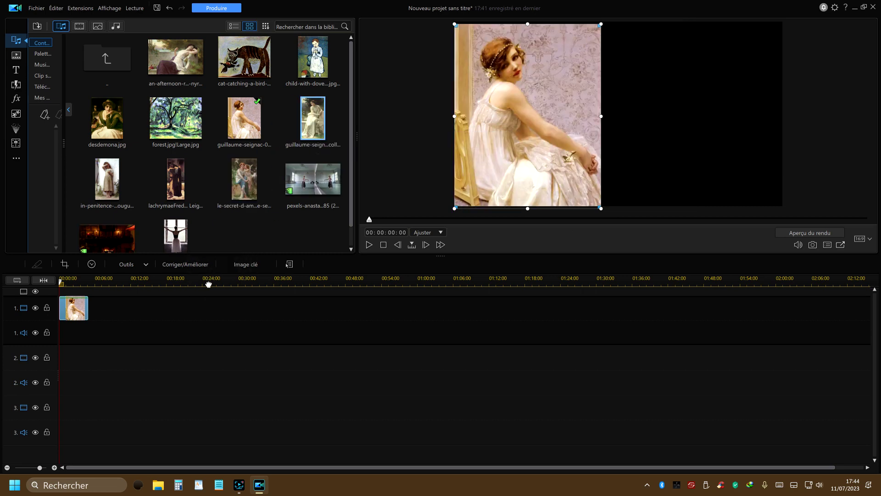
{"action": "left_click_drag", "start_coordinate": [208, 285], "coordinate": [49, 365]}
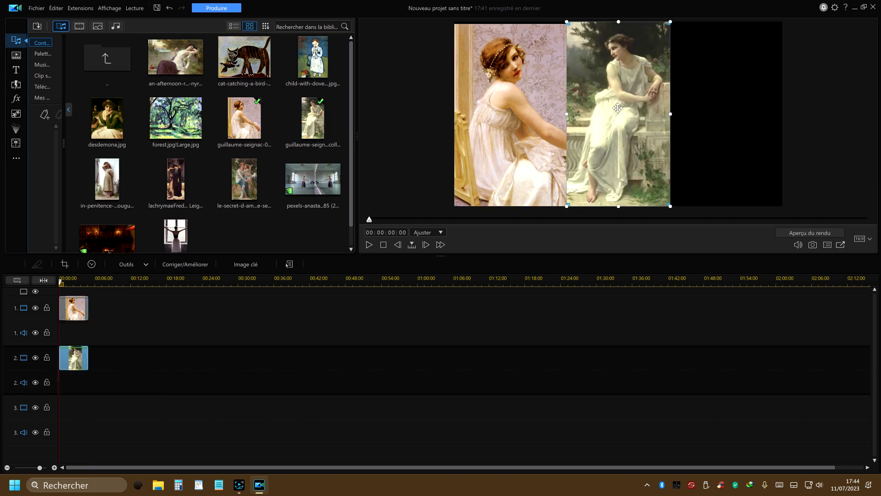
{"action": "mouse_move", "coordinate": [605, 125]}
{"action": "left_mouse_down"}
{"action": "mouse_move", "coordinate": [628, 125]}
{"action": "mouse_move", "coordinate": [608, 129]}
{"action": "left_mouse_up"}
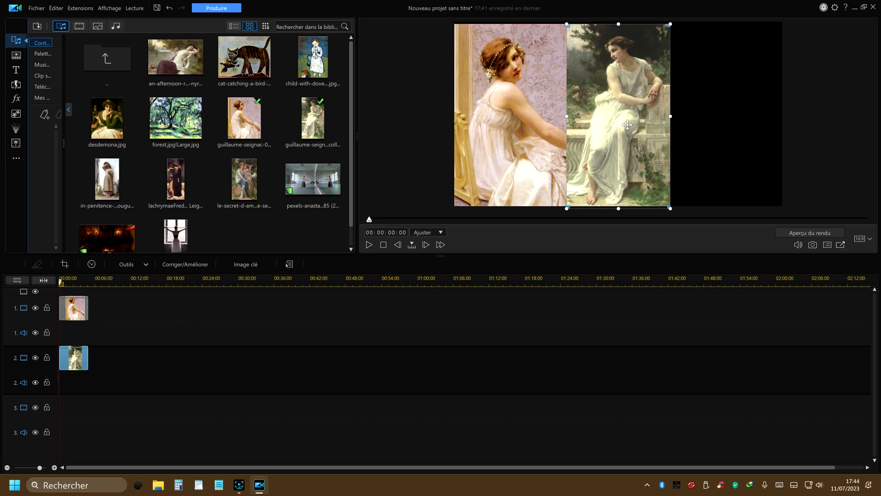
- Add the in-penitence painting to video track 3 and move it to the right of the frame, touching the middle painting
{"action": "left_click_drag", "start_coordinate": [108, 162], "coordinate": [59, 402]}
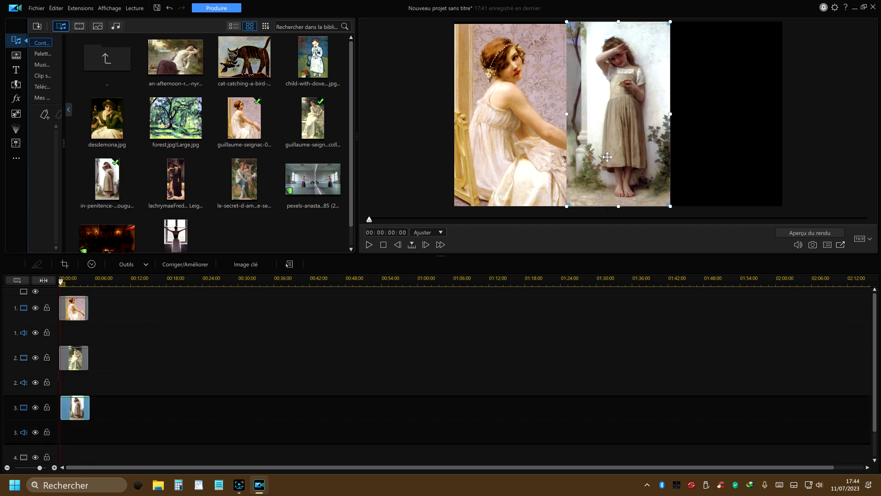
{"action": "left_click_drag", "start_coordinate": [609, 158], "coordinate": [715, 154]}
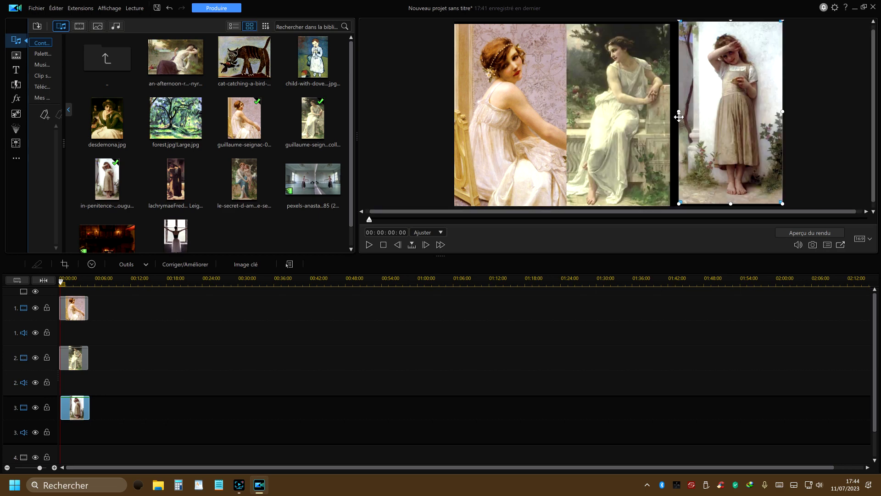
{"action": "left_click_drag", "start_coordinate": [678, 110], "coordinate": [673, 110]}
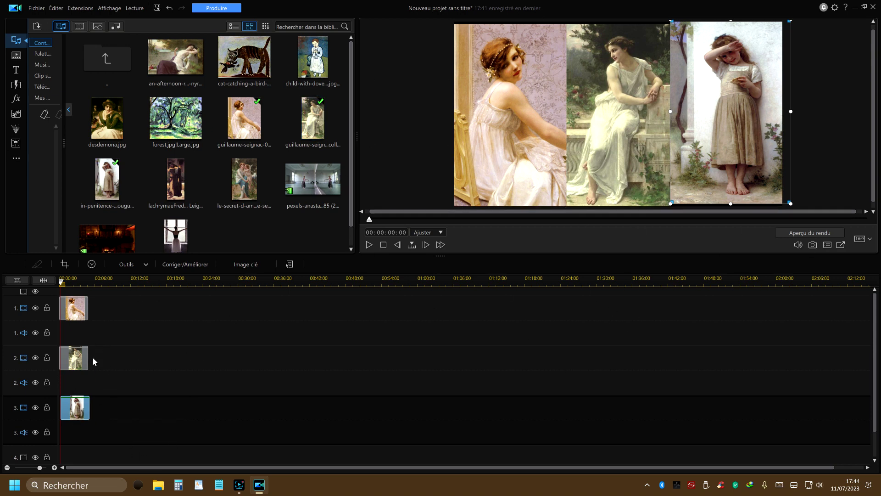
- Delete the three painting clips from video tracks 2, 3 and 1
{"action": "right_click", "coordinate": [77, 357]}
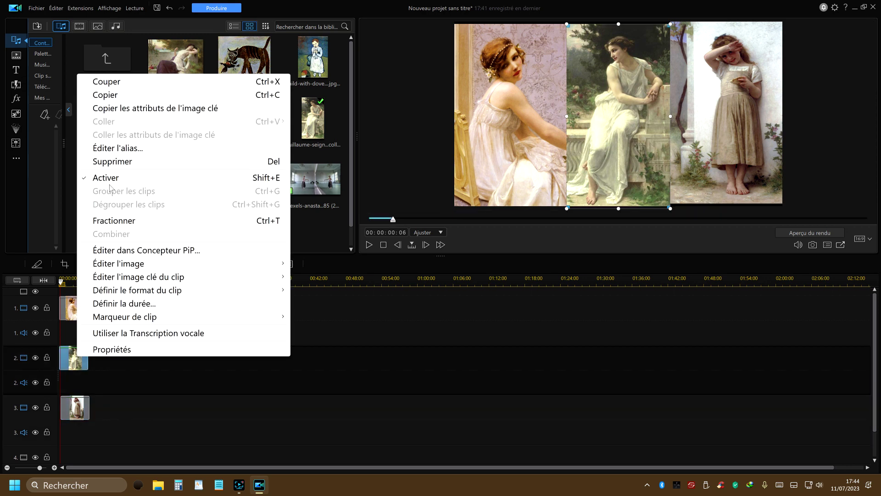
{"action": "left_click", "coordinate": [113, 163]}
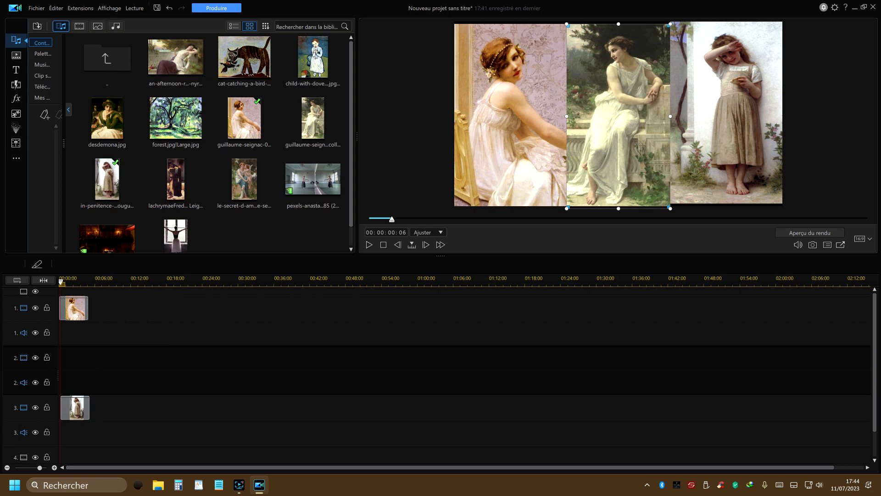
{"action": "right_click", "coordinate": [77, 412]}
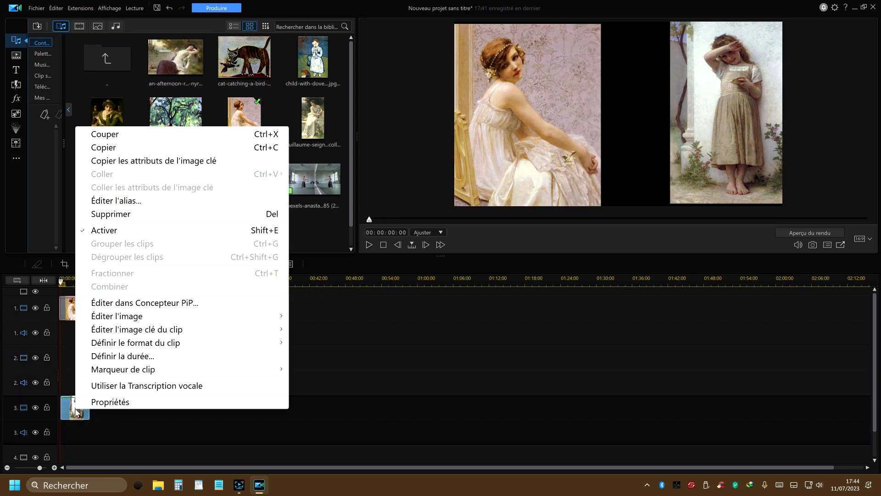
{"action": "left_click", "coordinate": [115, 216]}
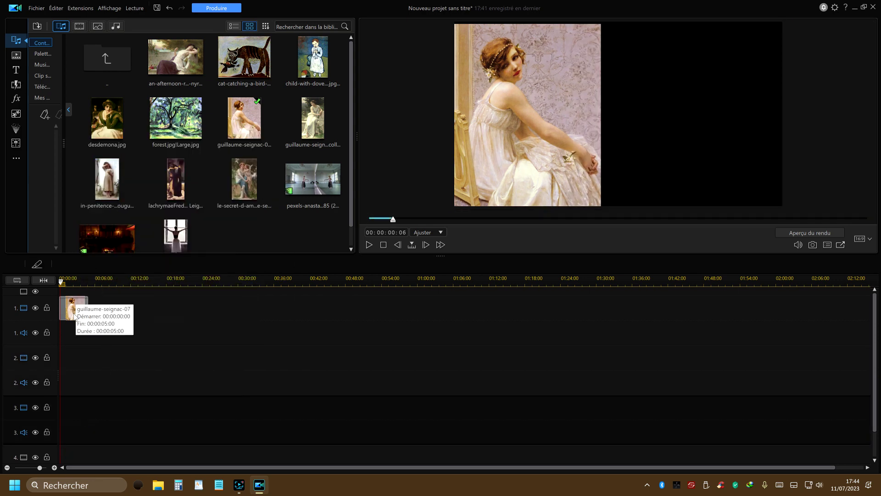
{"action": "right_click", "coordinate": [77, 315]}
{"action": "left_click", "coordinate": [110, 121]}
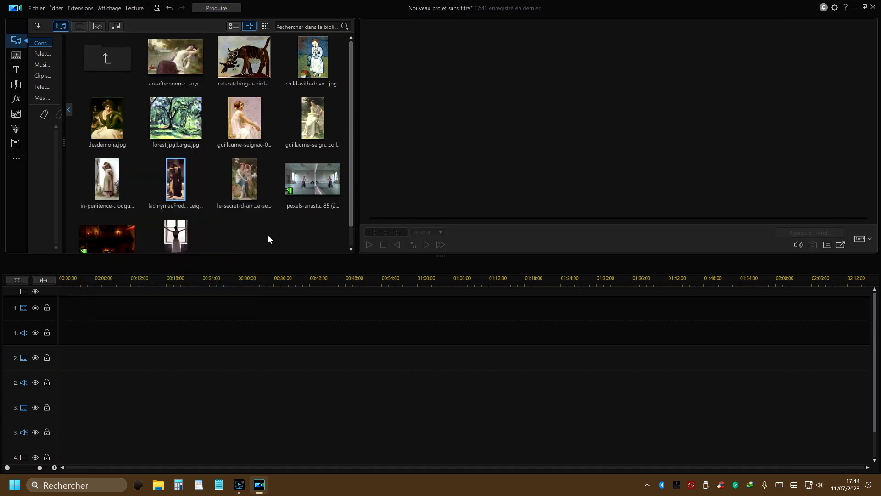
- Place the guillaume-seignac-young-woman-of-pompeii painting on video track 1 and add a size keyframe at the clip's start
{"action": "left_click_drag", "start_coordinate": [312, 118], "coordinate": [51, 329]}
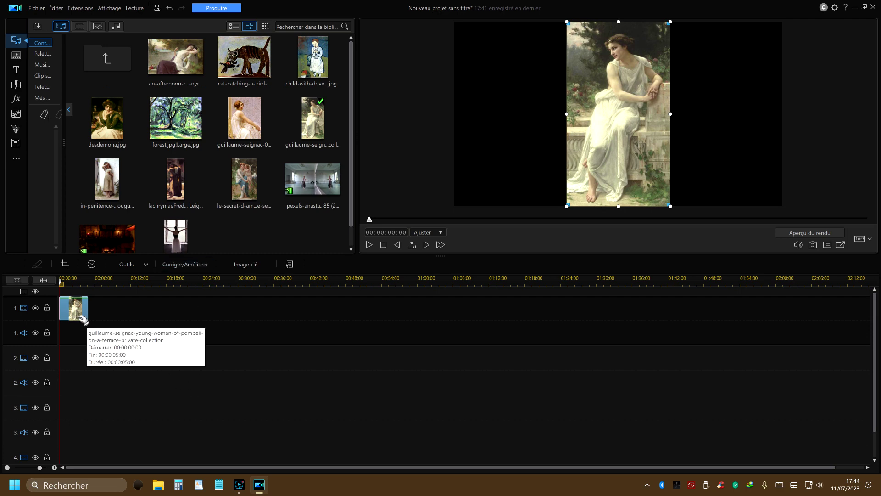
{"action": "left_click", "coordinate": [241, 265]}
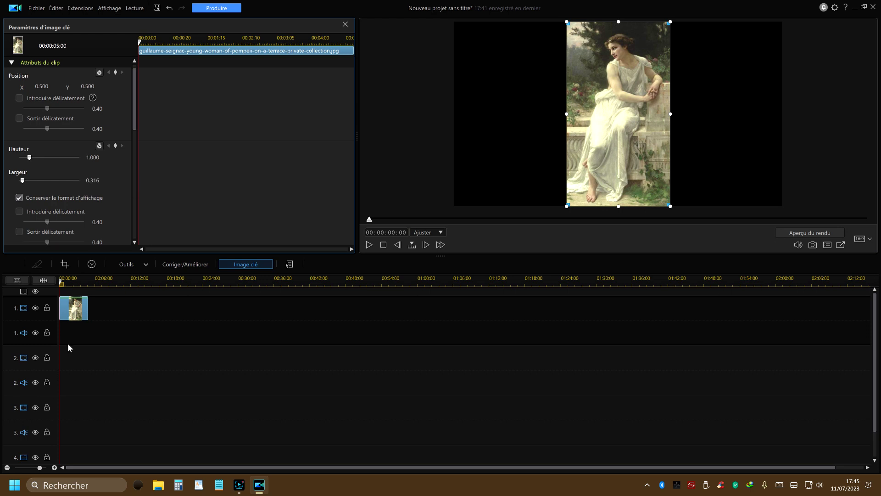
{"action": "right_click", "coordinate": [140, 203]}
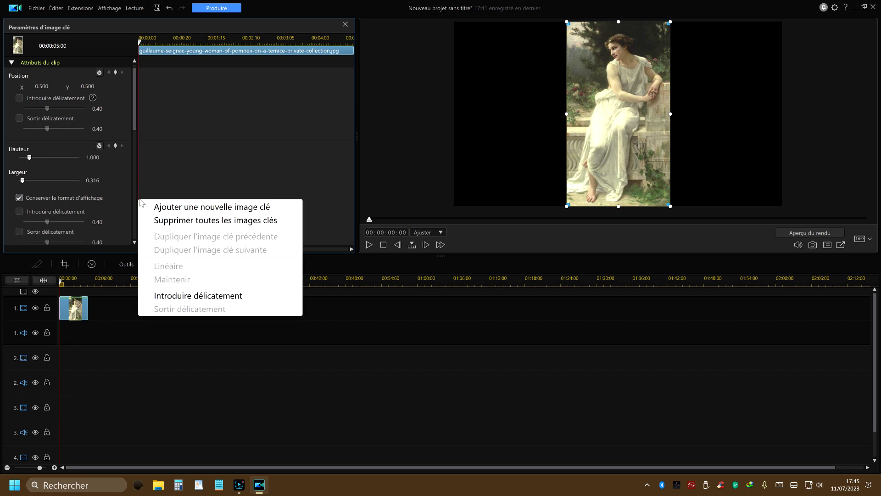
{"action": "left_click", "coordinate": [190, 208]}
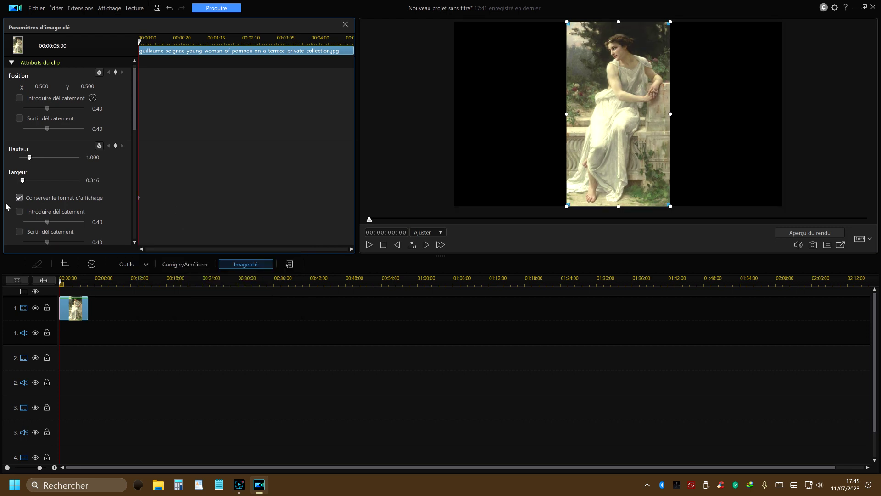
- Enlarge the image to a height of about 3.183 and move it up to about X 0.504, Y -0.563 to frame the feet
{"action": "left_click_drag", "start_coordinate": [29, 158], "coordinate": [52, 161]}
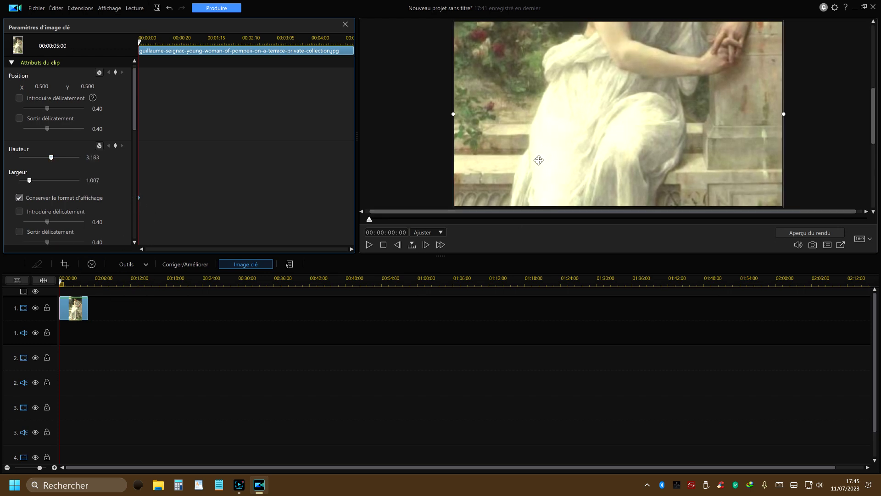
{"action": "left_click_drag", "start_coordinate": [537, 167], "coordinate": [533, 144]}
{"action": "mouse_move", "coordinate": [531, 179]}
{"action": "left_mouse_down"}
{"action": "mouse_move", "coordinate": [532, 147]}
{"action": "mouse_move", "coordinate": [532, 180]}
{"action": "left_mouse_up"}
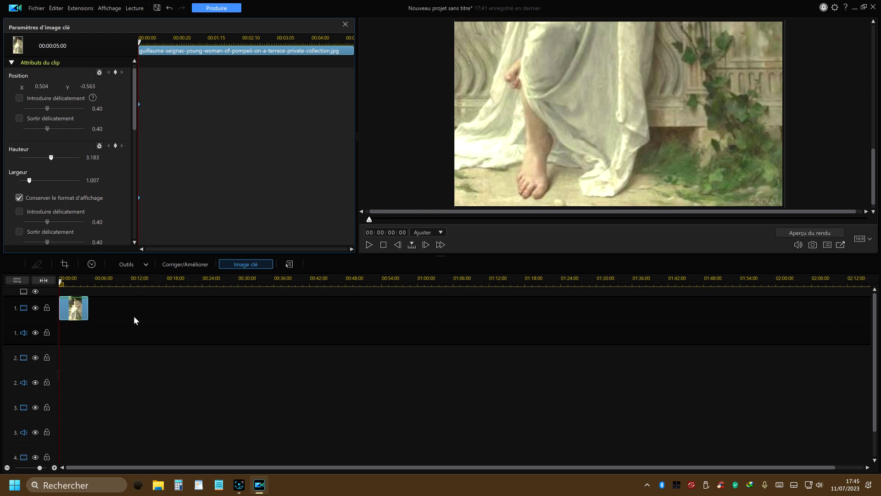
- Add a size keyframe at 00:00:02:00 and move the image down to about X 0.504, Y 1.480 to frame the woman's face
{"action": "left_click", "coordinate": [225, 35]}
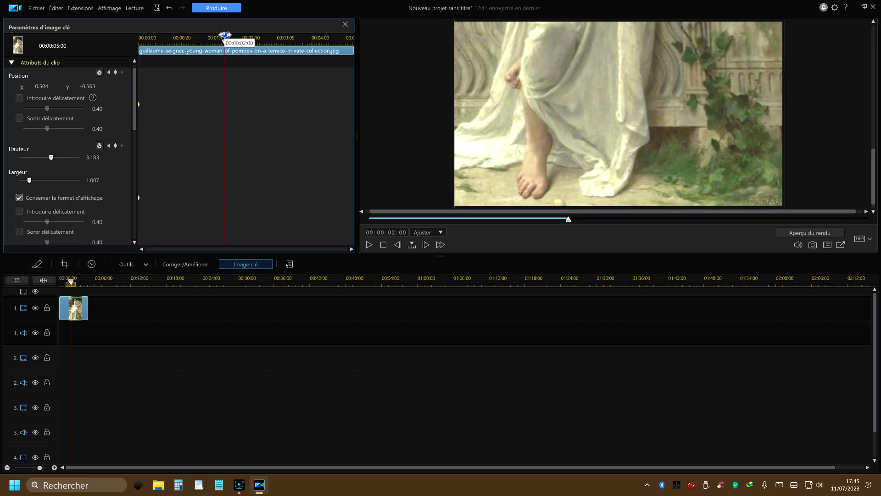
{"action": "right_click", "coordinate": [225, 170]}
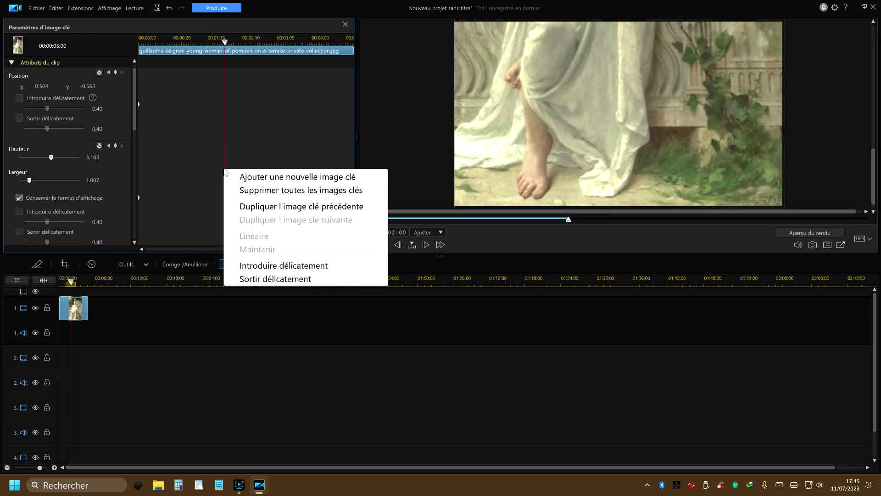
{"action": "left_click", "coordinate": [290, 179]}
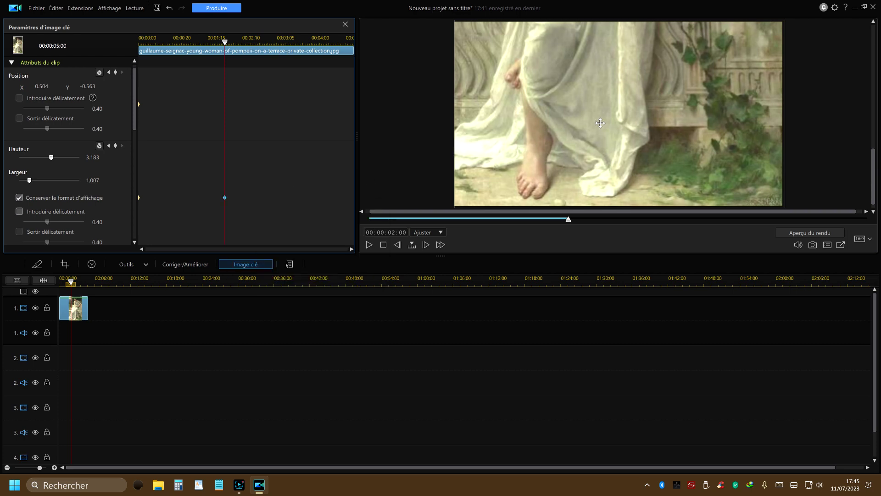
{"action": "mouse_move", "coordinate": [603, 143]}
{"action": "left_mouse_down"}
{"action": "mouse_move", "coordinate": [603, 152]}
{"action": "mouse_move", "coordinate": [599, 143]}
{"action": "mouse_move", "coordinate": [592, 153]}
{"action": "left_mouse_up"}
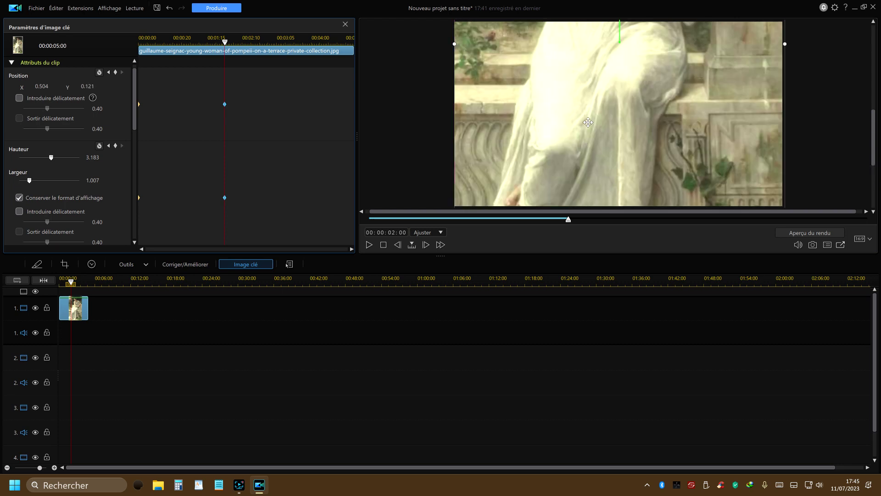
{"action": "left_click_drag", "start_coordinate": [588, 123], "coordinate": [519, 149]}
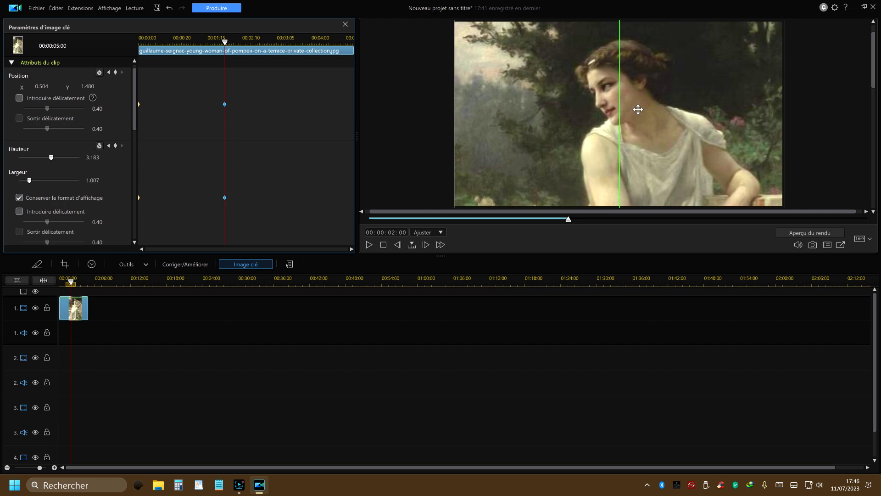
- At 00:00:04:19, enlarge the image to a height of about 5.066 and move it to about X 0.500, Y 2.165 to frame the face
{"action": "left_click", "coordinate": [344, 39]}
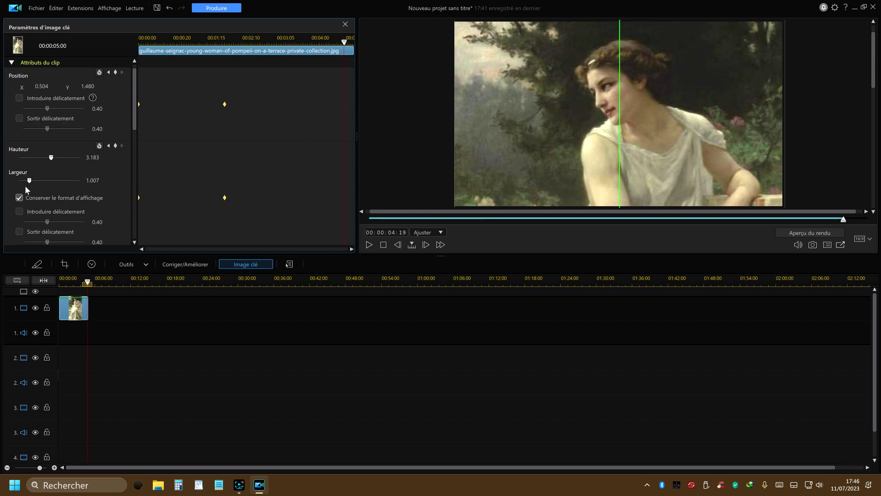
{"action": "left_click_drag", "start_coordinate": [29, 181], "coordinate": [33, 180]}
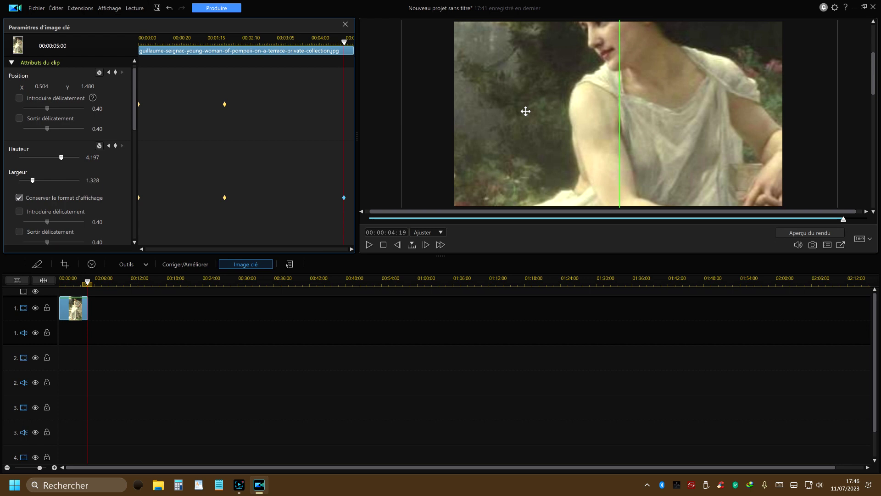
{"action": "mouse_move", "coordinate": [526, 112]}
{"action": "left_mouse_down"}
{"action": "mouse_move", "coordinate": [527, 133]}
{"action": "mouse_move", "coordinate": [538, 117]}
{"action": "left_mouse_up"}
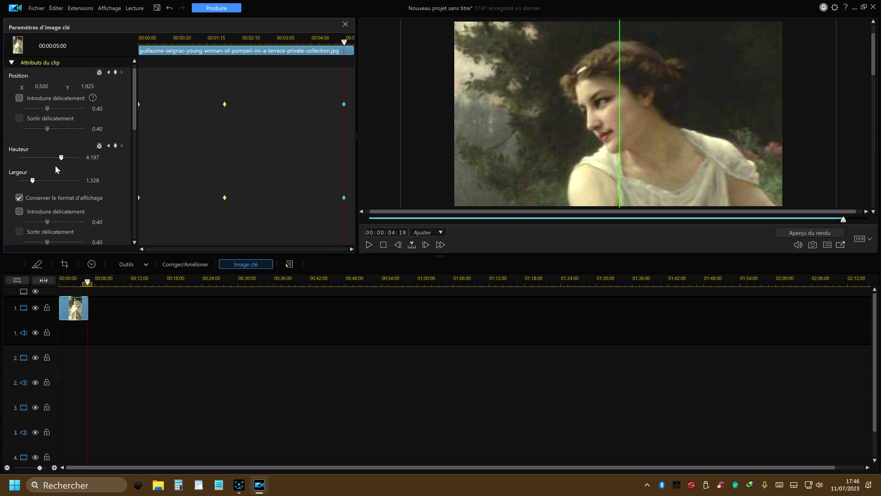
{"action": "left_click_drag", "start_coordinate": [33, 181], "coordinate": [35, 180]}
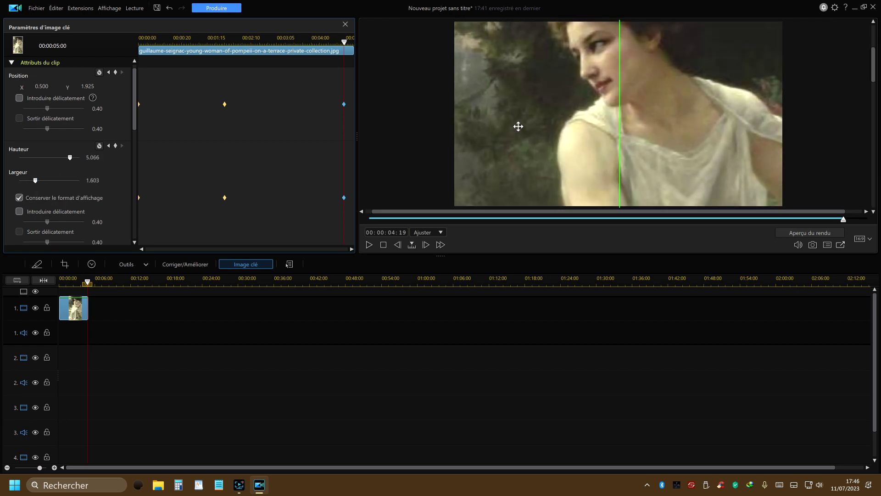
{"action": "left_click_drag", "start_coordinate": [517, 126], "coordinate": [517, 159]}
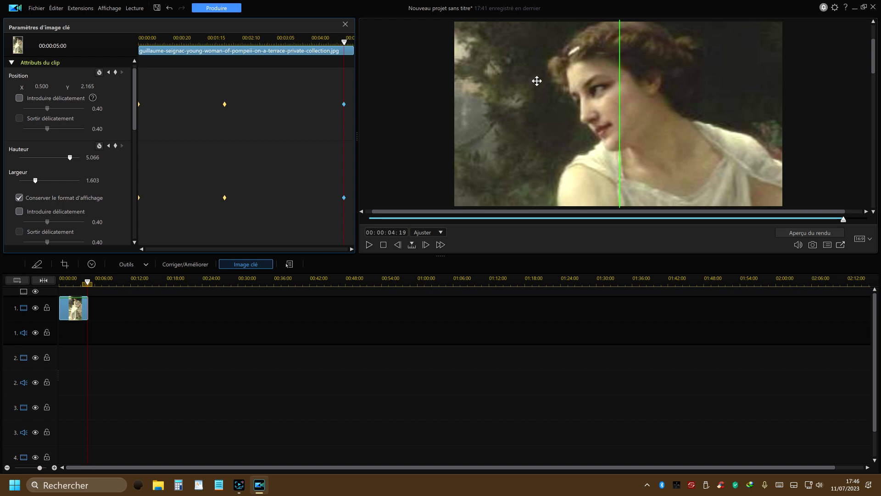
- Close the keyframe settings, extend the painting clip's end to about 00:00:06:10, and play the animation from the start
{"action": "left_click", "coordinate": [345, 24]}
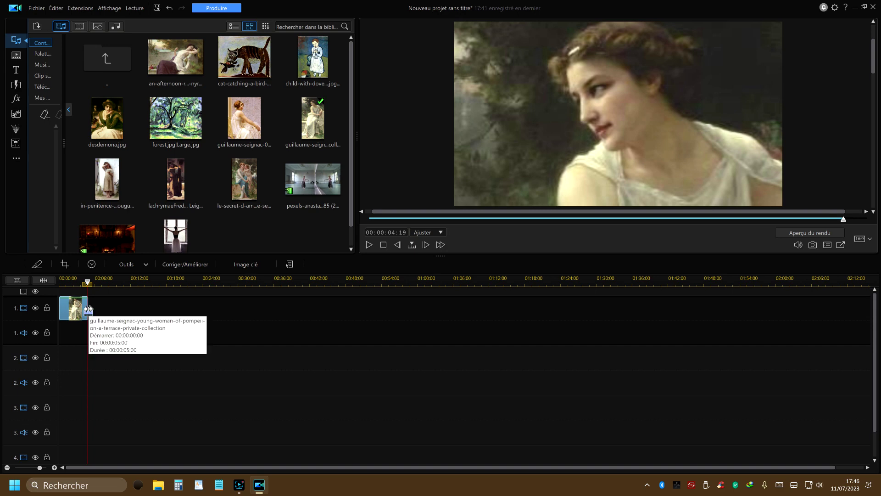
{"action": "left_click_drag", "start_coordinate": [88, 309], "coordinate": [96, 310]}
{"action": "left_click_drag", "start_coordinate": [96, 310], "coordinate": [97, 310]}
{"action": "left_click", "coordinate": [61, 281]}
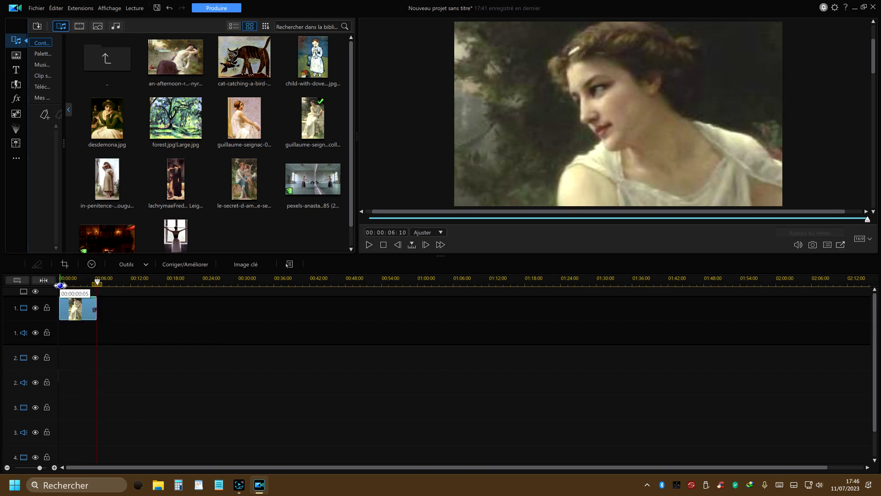
{"action": "left_click", "coordinate": [369, 243]}
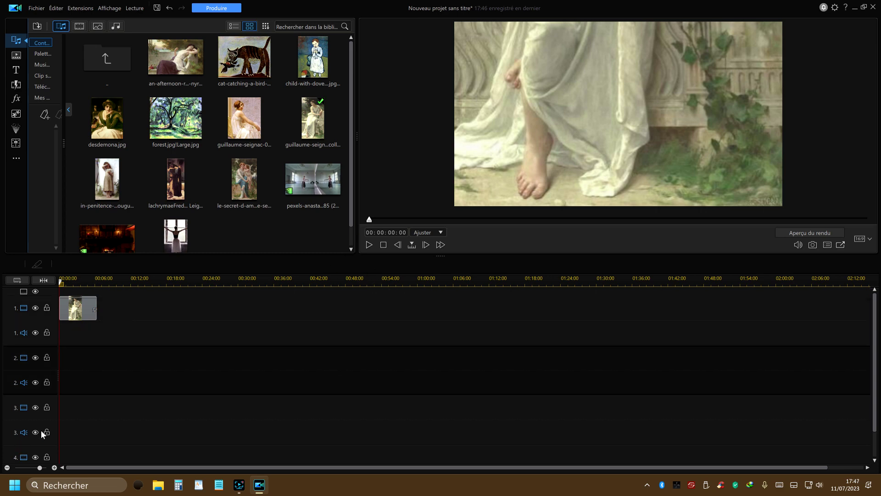
- Replace the woman's painting with cat-catching-a-bird-1939 on video track 1 and place the forest painting on video track 2 at about 00:00:11:04
{"action": "right_click", "coordinate": [79, 310]}
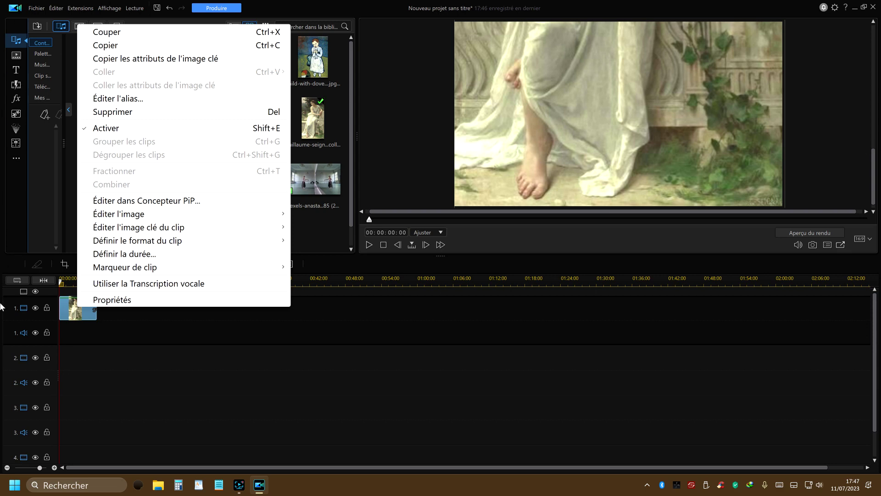
{"action": "left_click", "coordinate": [112, 112]}
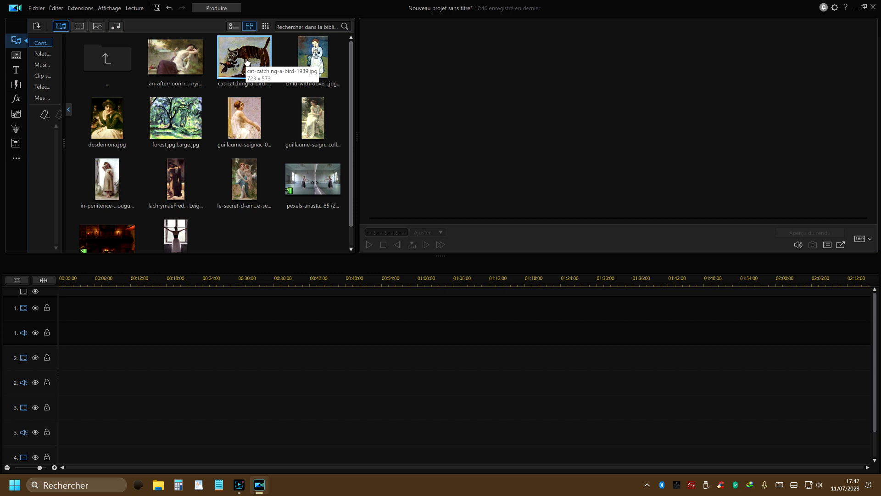
{"action": "left_click_drag", "start_coordinate": [241, 63], "coordinate": [49, 322]}
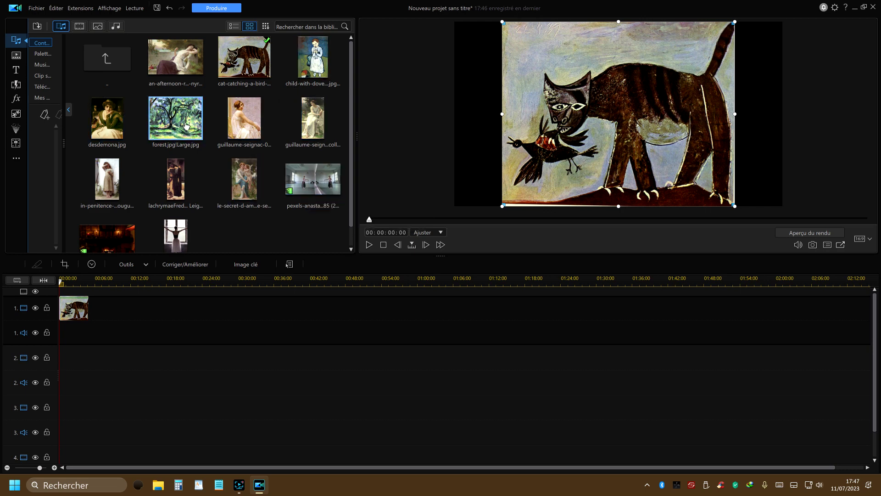
{"action": "left_click_drag", "start_coordinate": [178, 124], "coordinate": [125, 354]}
- Set the cat clip's image stretch mode to CLPV so it fills the 16:9 project format
{"action": "left_click", "coordinate": [67, 308]}
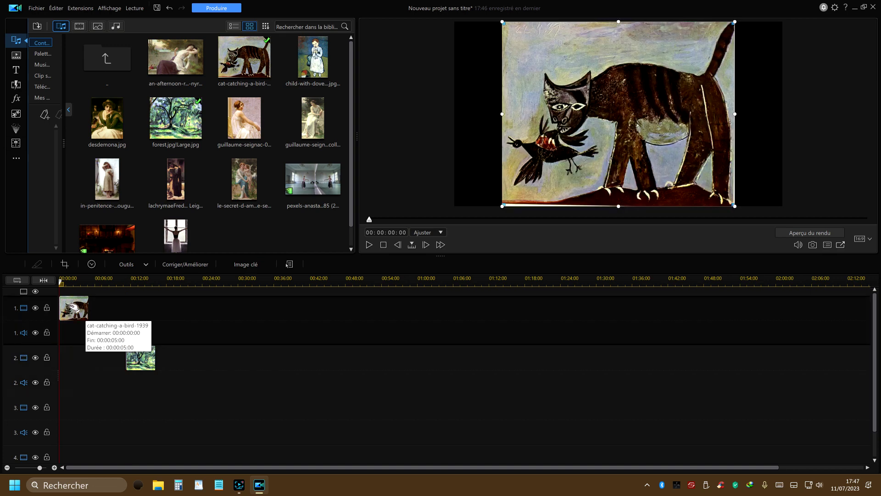
{"action": "right_click", "coordinate": [74, 314]}
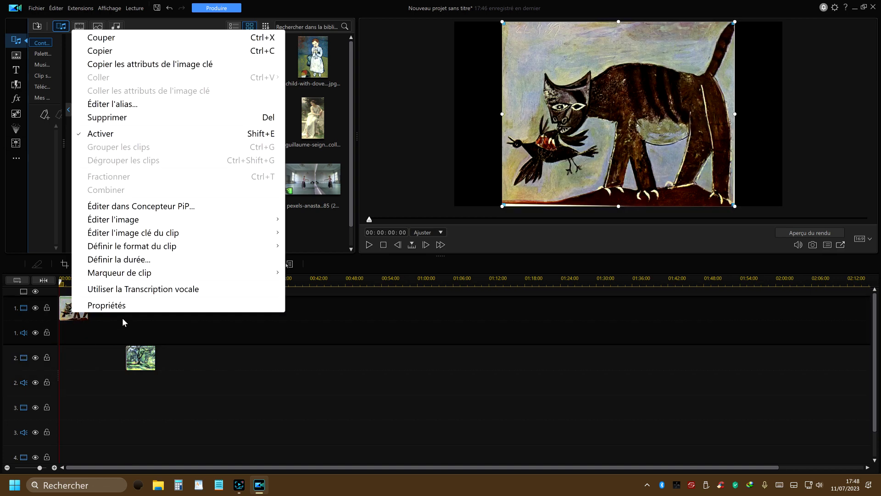
{"action": "mouse_move", "coordinate": [136, 246]}
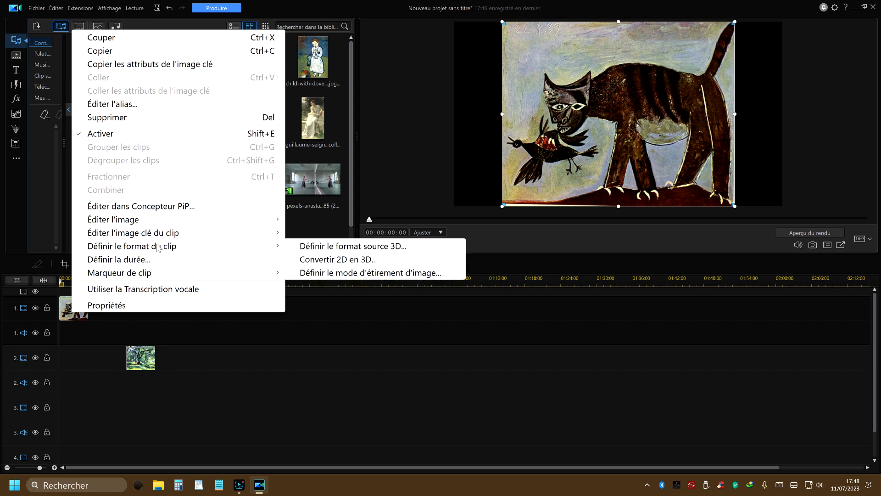
{"action": "left_click", "coordinate": [345, 273]}
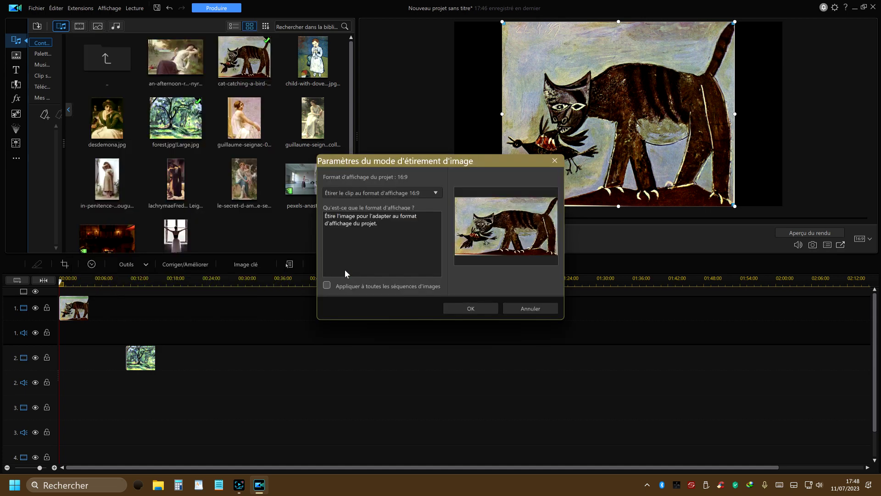
{"action": "left_click", "coordinate": [436, 193]}
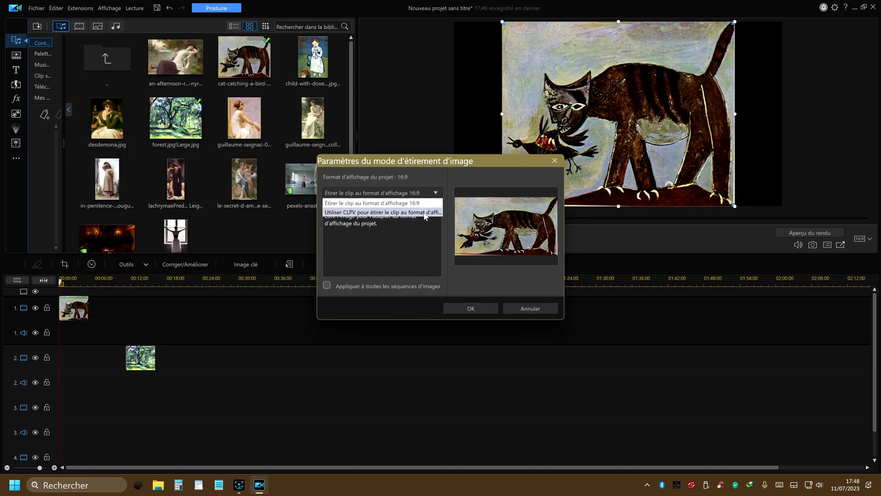
{"action": "left_click", "coordinate": [425, 212]}
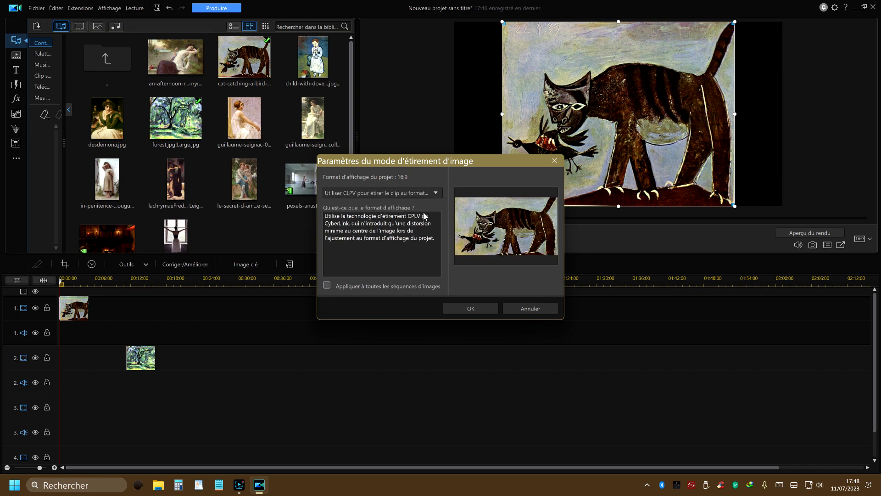
{"action": "left_click", "coordinate": [464, 312]}
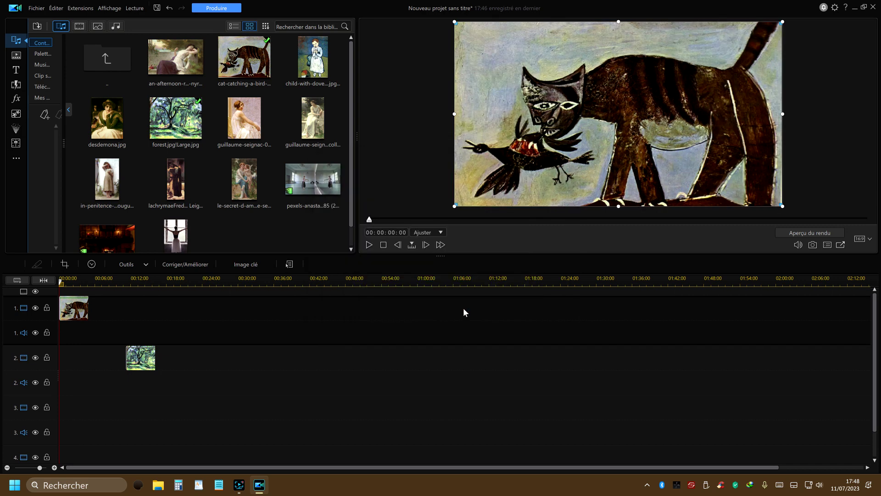
- Set the forest clip's stretch mode to CLPV for the 16:9 format and apply it to all image sequences
{"action": "left_click", "coordinate": [142, 363]}
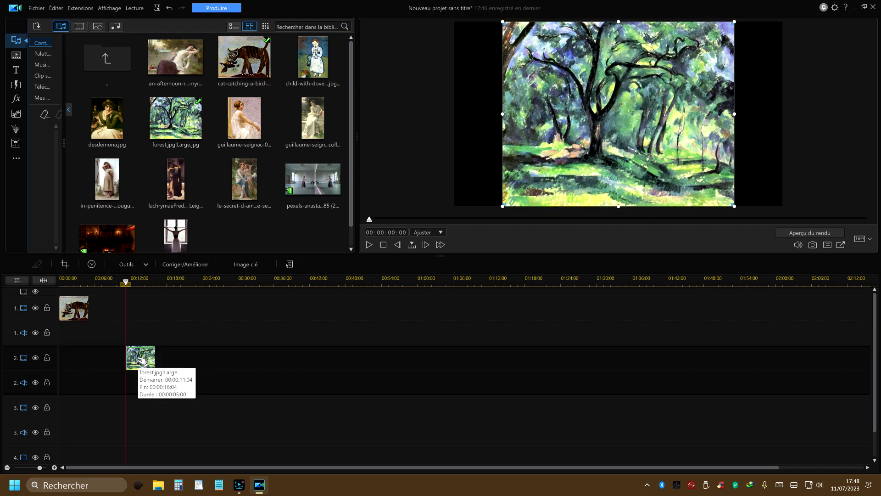
{"action": "right_click", "coordinate": [143, 361]}
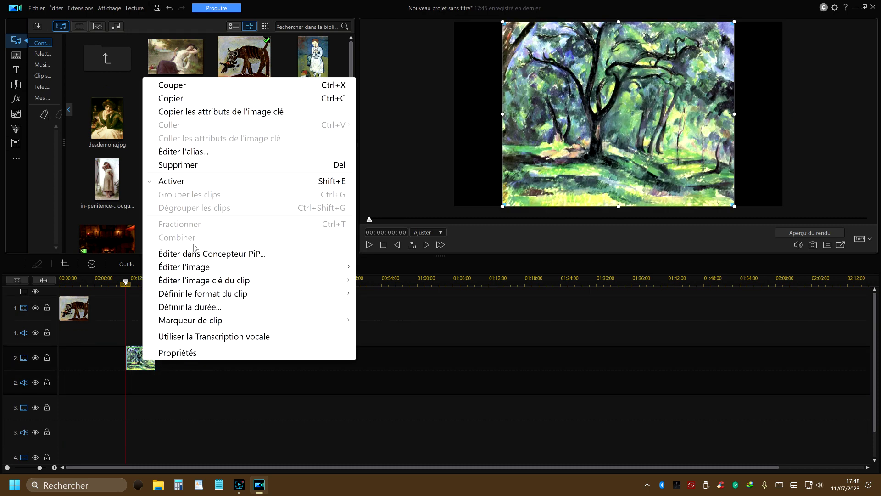
{"action": "mouse_move", "coordinate": [189, 296]}
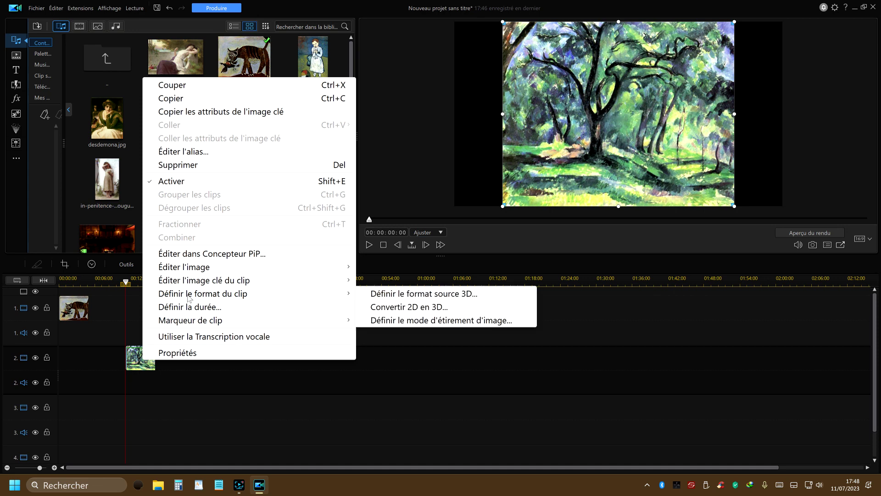
{"action": "left_click", "coordinate": [422, 321]}
{"action": "left_click", "coordinate": [436, 193]}
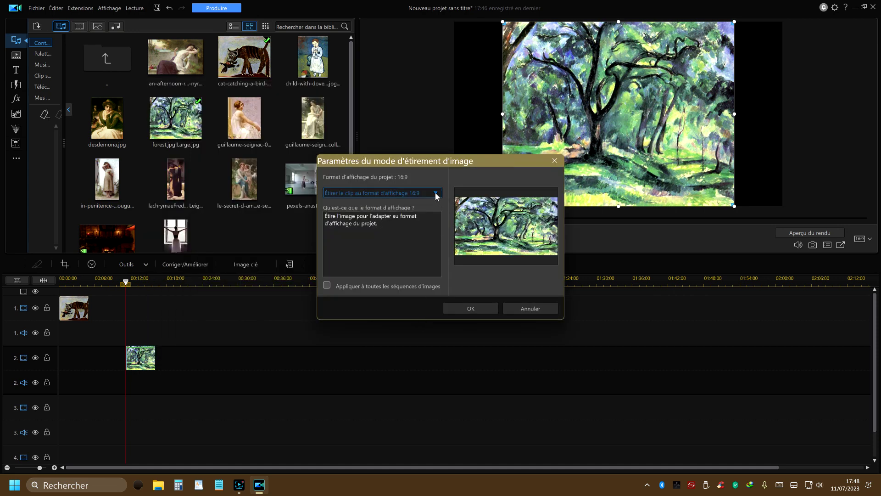
{"action": "left_click", "coordinate": [411, 213]}
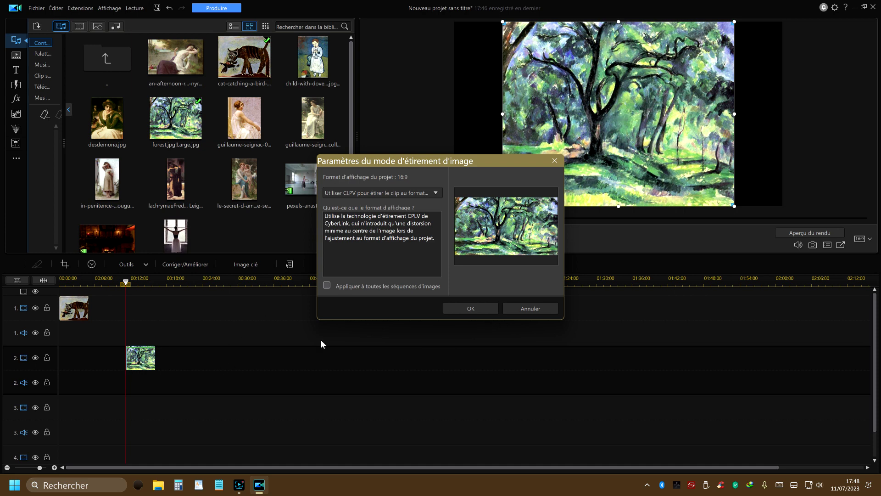
{"action": "left_click", "coordinate": [326, 286]}
{"action": "left_click", "coordinate": [472, 309]}
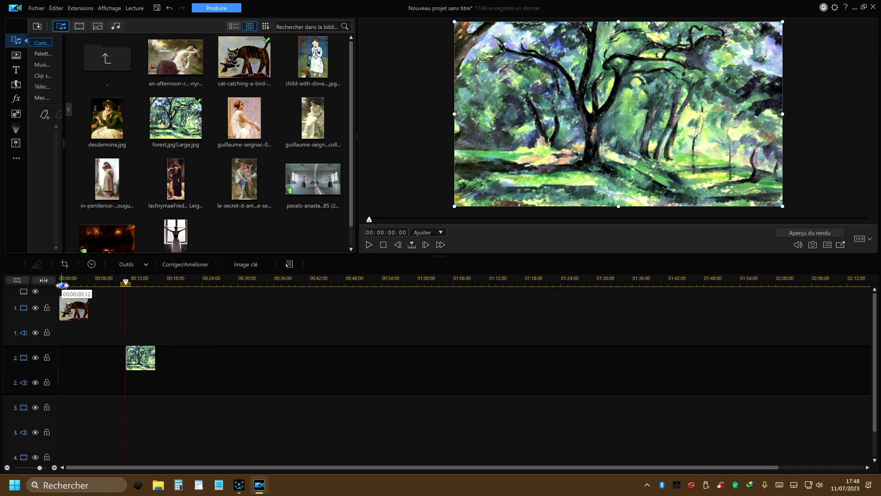
- Add size and position keyframes to the cat clip at 00:00:00:02, with the image centred at X 0.500, Y 0.500
{"action": "left_click", "coordinate": [61, 285]}
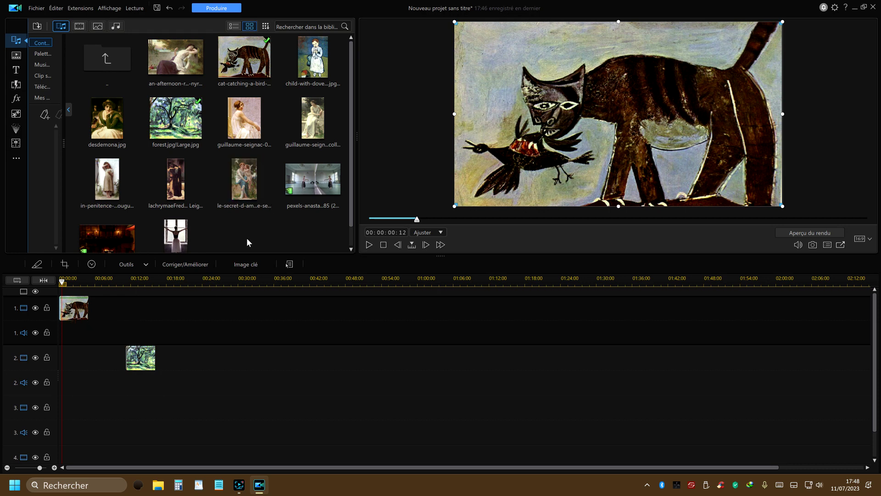
{"action": "left_click", "coordinate": [244, 264]}
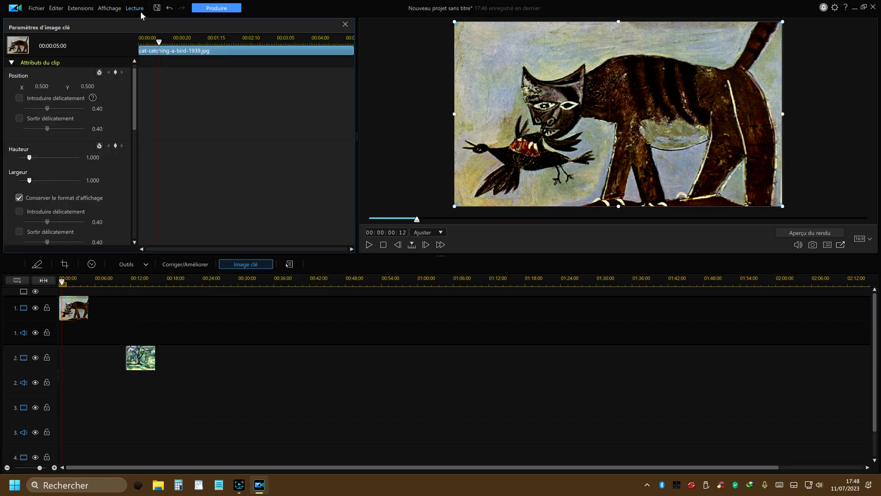
{"action": "left_click", "coordinate": [142, 40]}
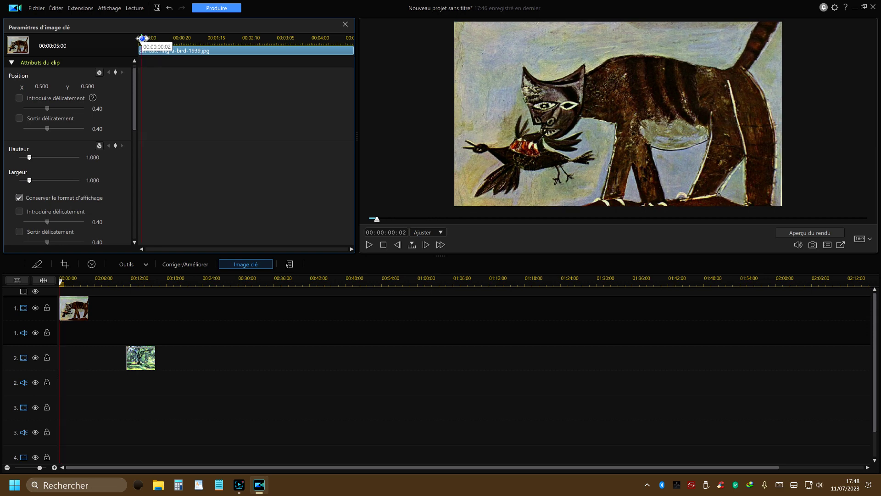
{"action": "right_click", "coordinate": [142, 165]}
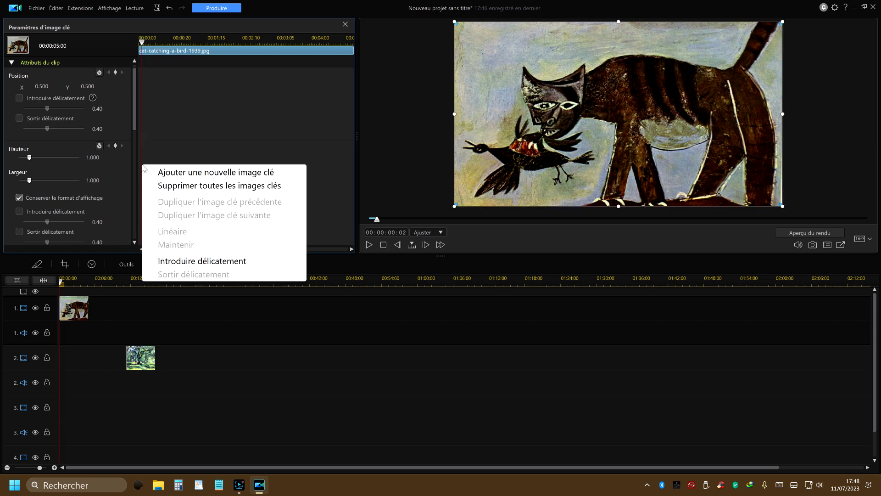
{"action": "left_click", "coordinate": [201, 173]}
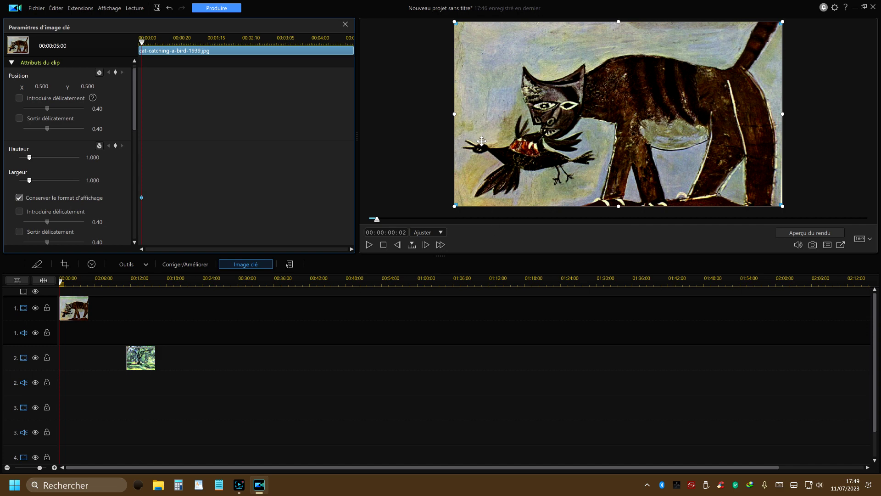
{"action": "left_click_drag", "start_coordinate": [481, 140], "coordinate": [792, 136]}
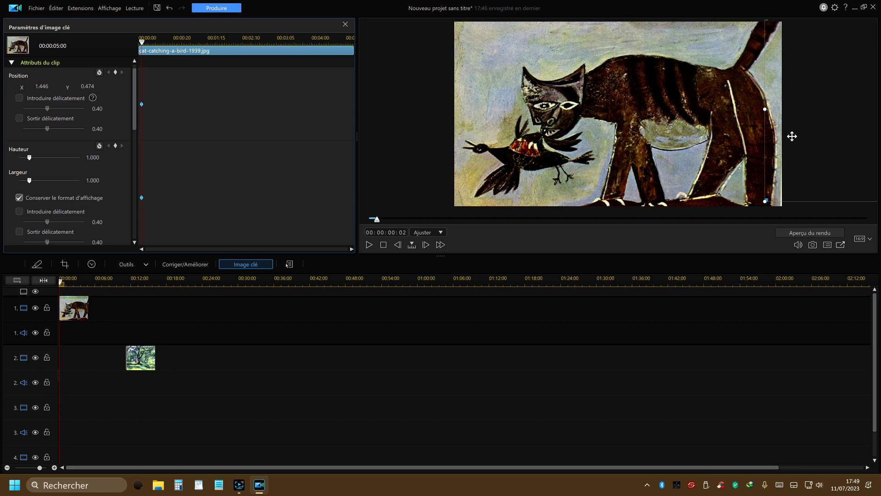
{"action": "left_click_drag", "start_coordinate": [792, 136], "coordinate": [480, 141]}
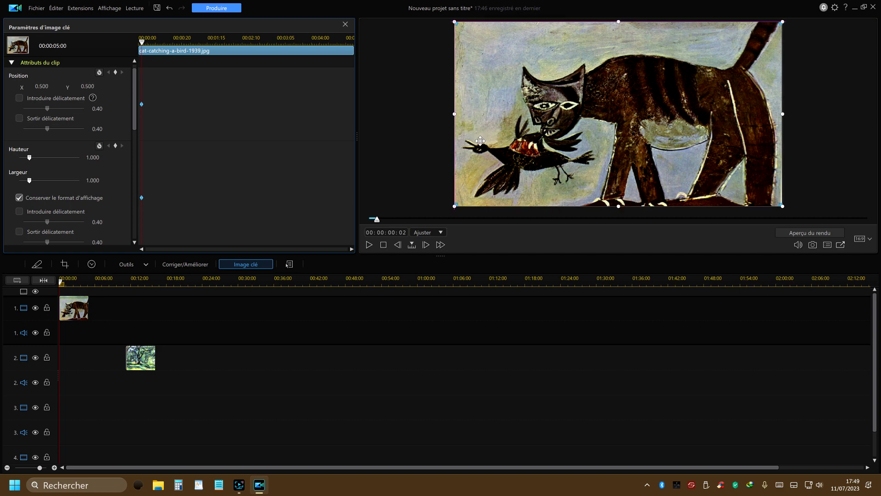
- Add a size keyframe at 00:00:04:21, move the cat image out of the frame to about X 1.500, Y 0.471, and return near the clip's start
{"action": "left_click", "coordinate": [349, 38]}
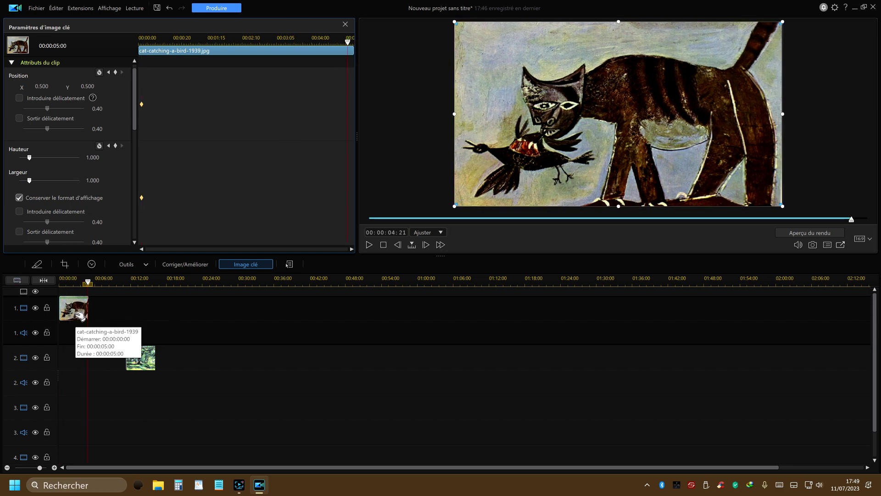
{"action": "right_click", "coordinate": [348, 166]}
{"action": "left_click", "coordinate": [439, 176]}
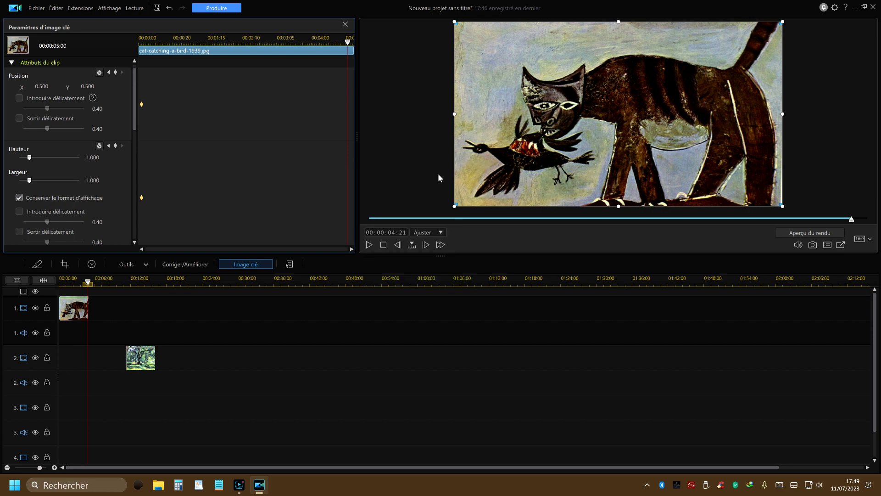
{"action": "left_click_drag", "start_coordinate": [481, 139], "coordinate": [804, 134]}
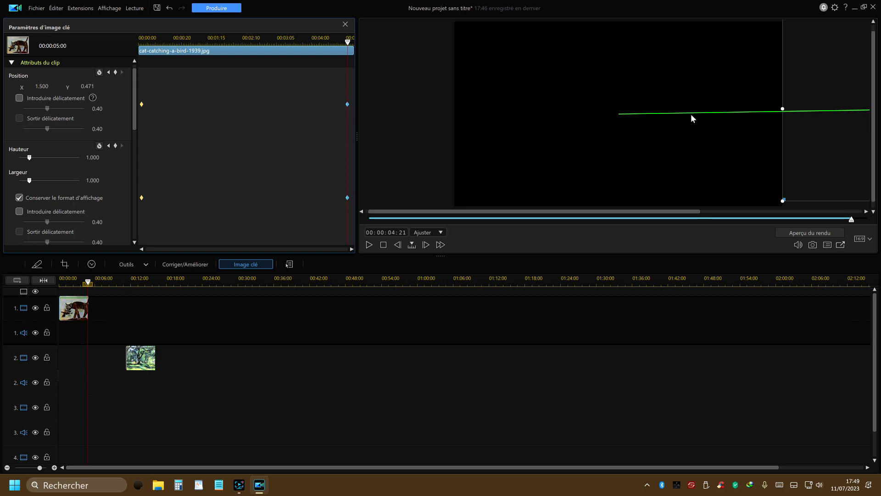
{"action": "left_click", "coordinate": [61, 284]}
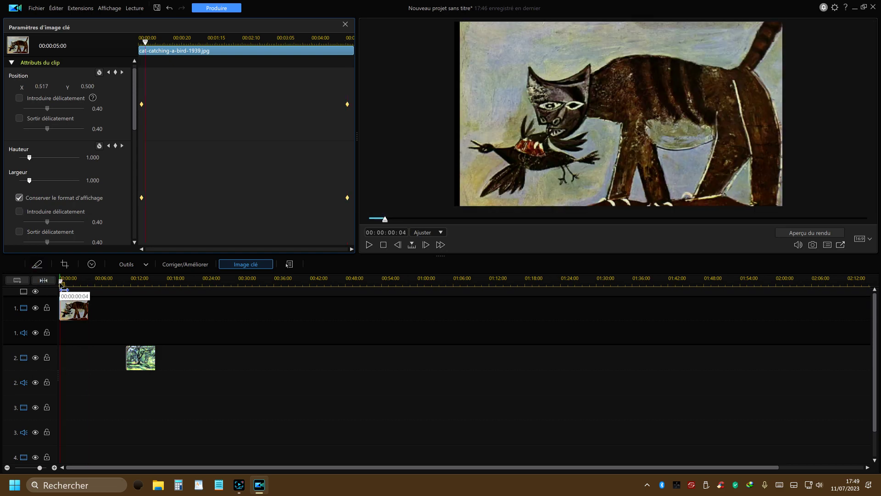
- Preview the cat's slide-out animation and move the forest clip from track 2 to track 1, after the cat clip
{"action": "left_click", "coordinate": [369, 244]}
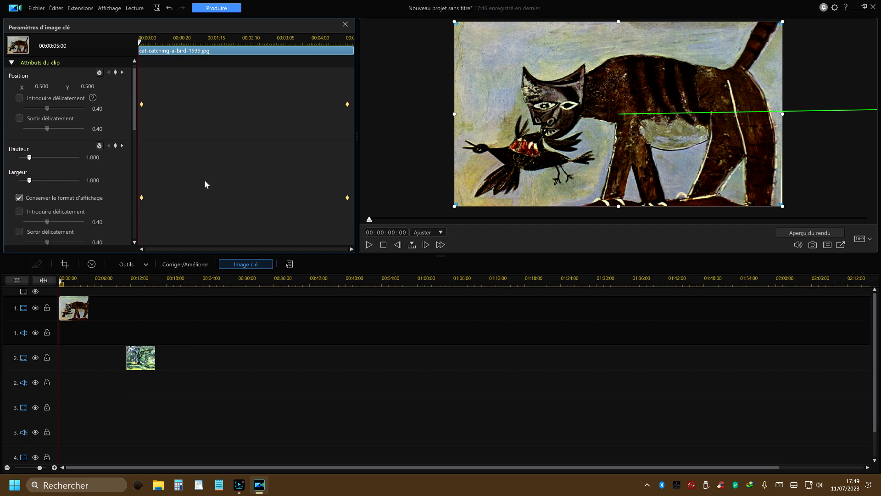
{"action": "left_click", "coordinate": [145, 359]}
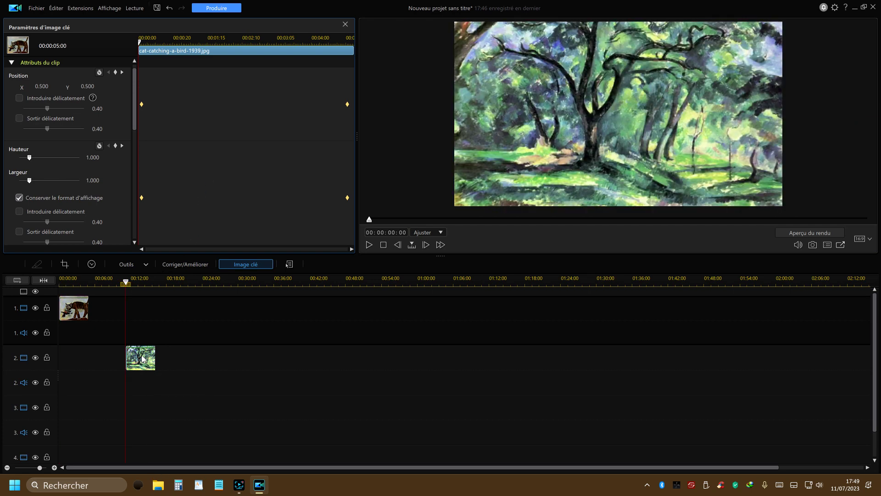
{"action": "left_click_drag", "start_coordinate": [145, 358], "coordinate": [142, 312]}
{"action": "left_click", "coordinate": [106, 378]}
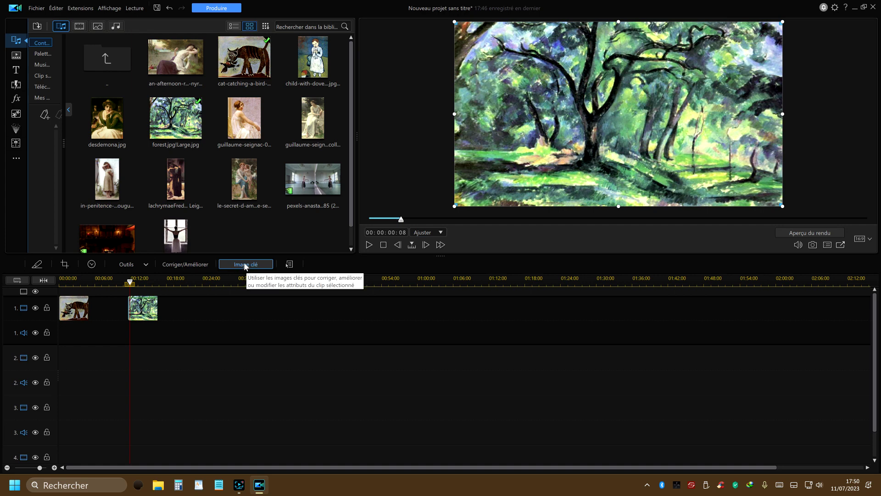
- Open the forest clip's keyframe settings and add a size keyframe at 00:00:00:08
{"action": "left_click", "coordinate": [245, 265]}
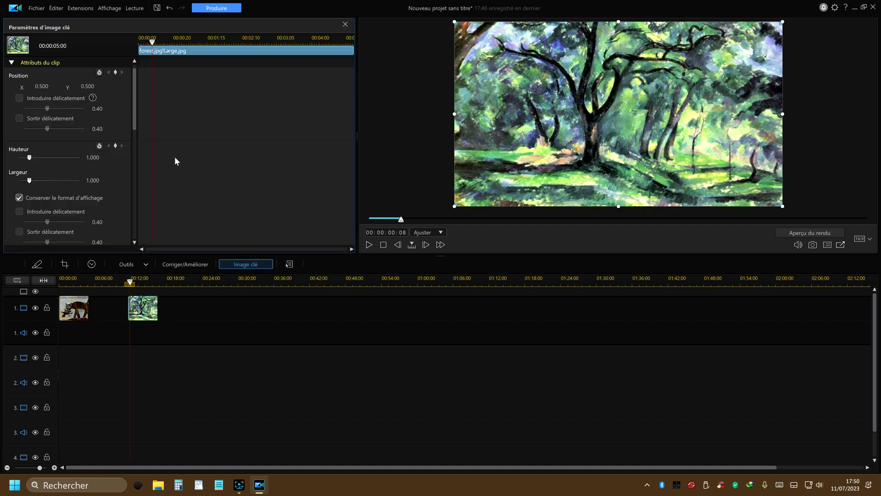
{"action": "right_click", "coordinate": [153, 192]}
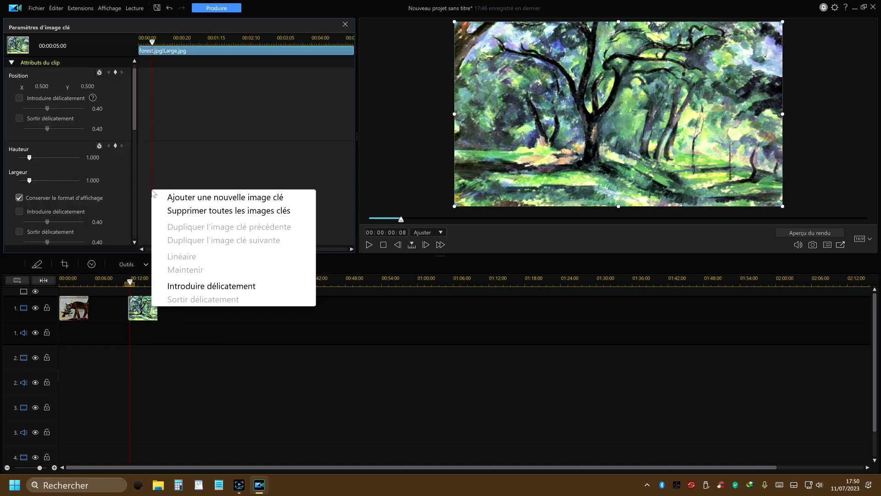
{"action": "left_click", "coordinate": [230, 198]}
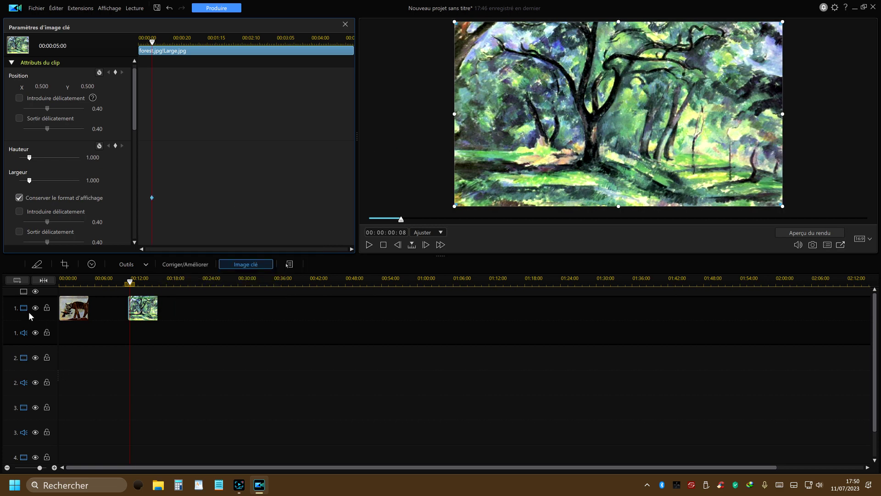
- At the forest clip's first frame, move its image almost fully out past the frame's left edge, to about X -0.461, Y 0.500
{"action": "left_click", "coordinate": [64, 310]}
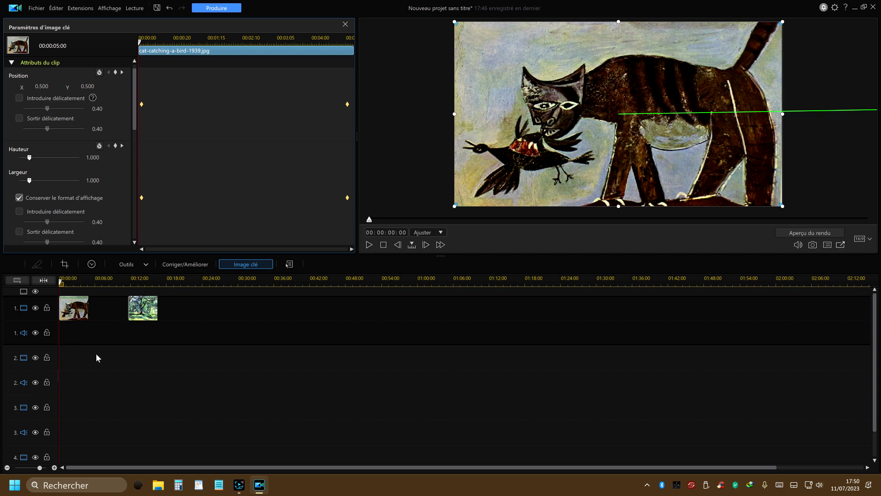
{"action": "left_click", "coordinate": [135, 311]}
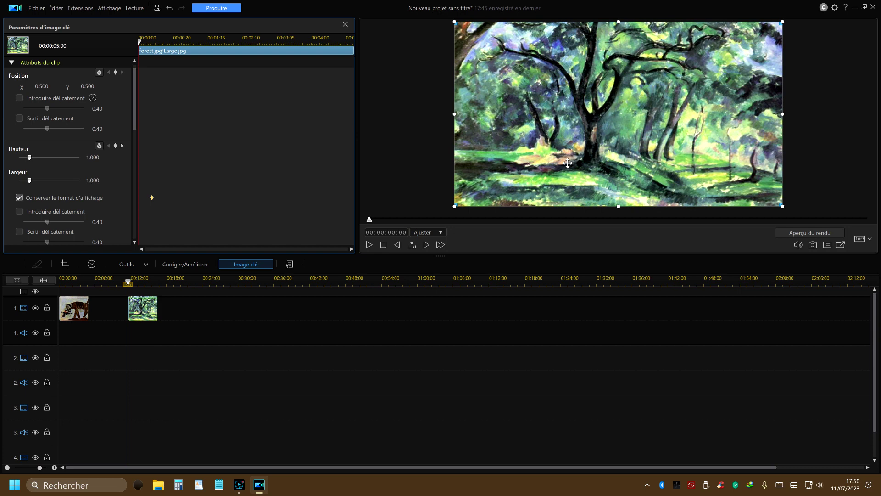
{"action": "left_click_drag", "start_coordinate": [568, 163], "coordinate": [319, 144]}
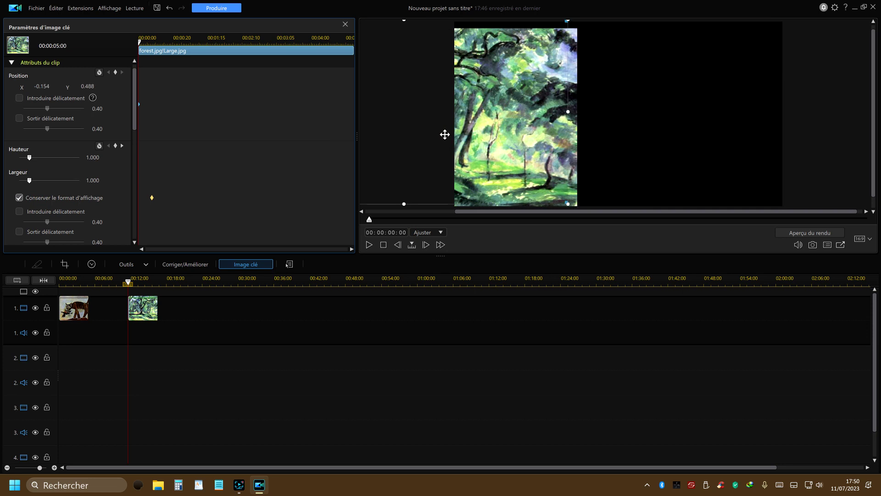
{"action": "left_click_drag", "start_coordinate": [495, 173], "coordinate": [463, 159]}
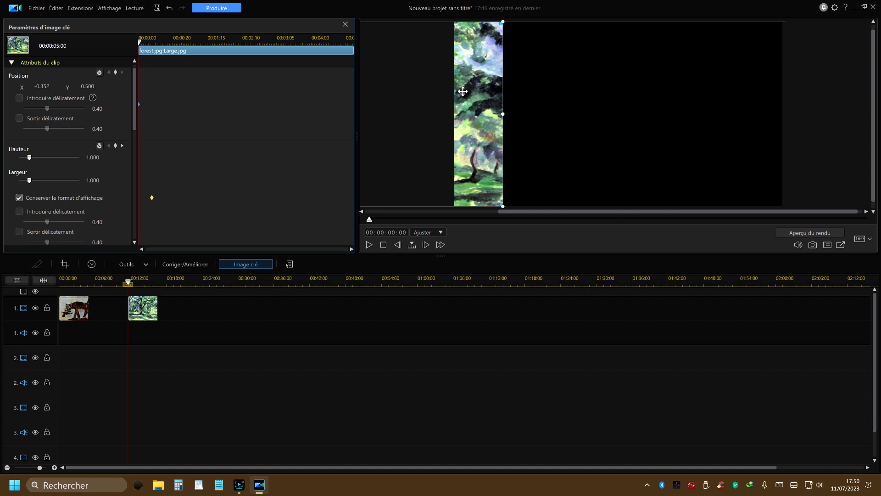
{"action": "left_click_drag", "start_coordinate": [463, 91], "coordinate": [459, 104]}
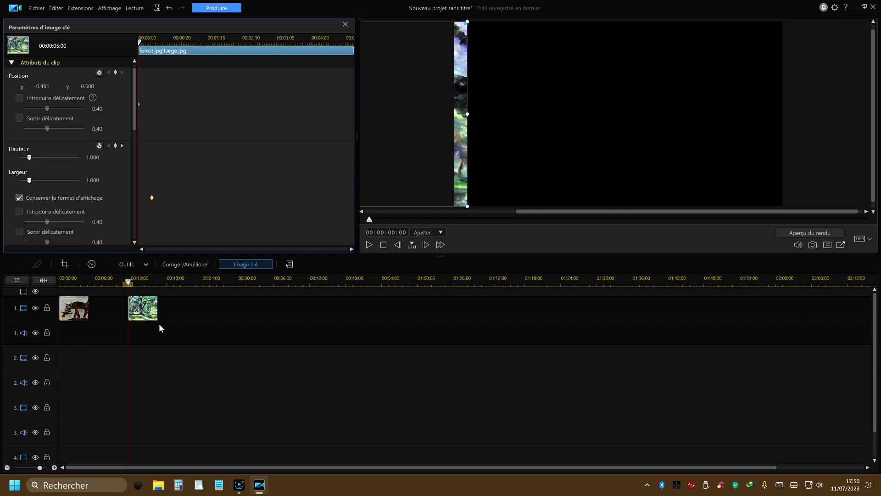
- Add a size keyframe to the forest clip at 00:00:04:12 and move its image back to the centre at X 0.500, Y 0.500
{"action": "left_click", "coordinate": [155, 285]}
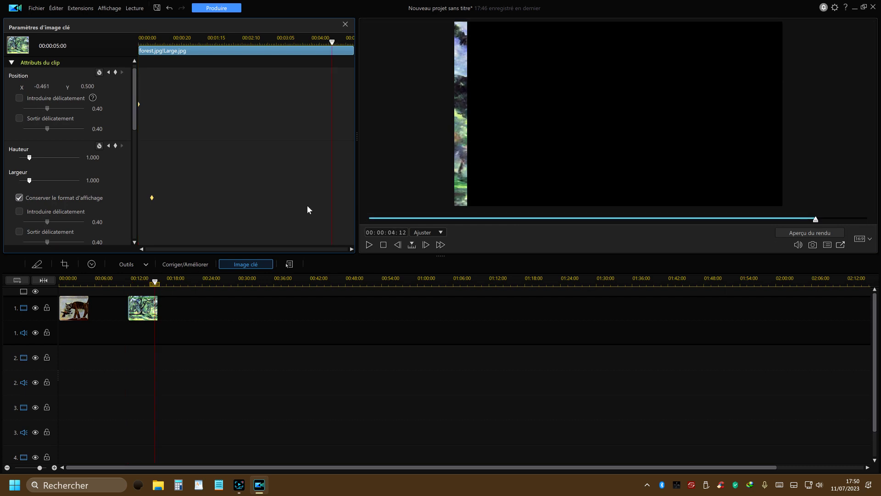
{"action": "right_click", "coordinate": [331, 192]}
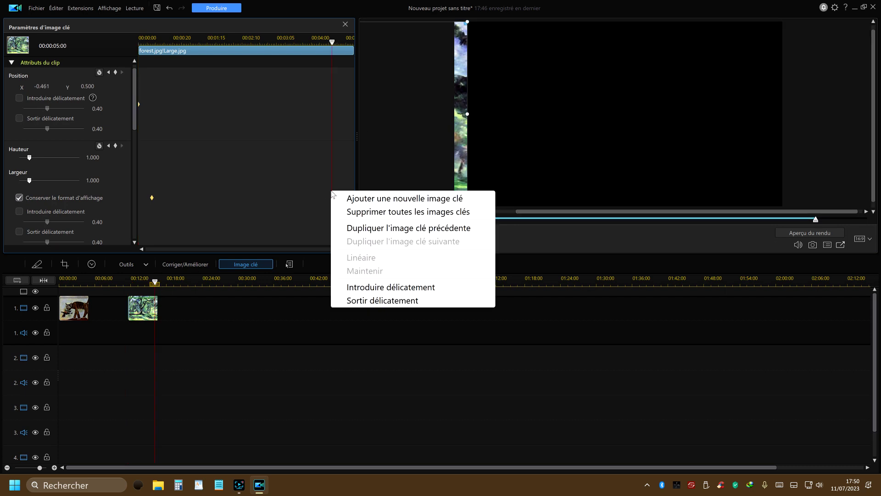
{"action": "left_click", "coordinate": [416, 201]}
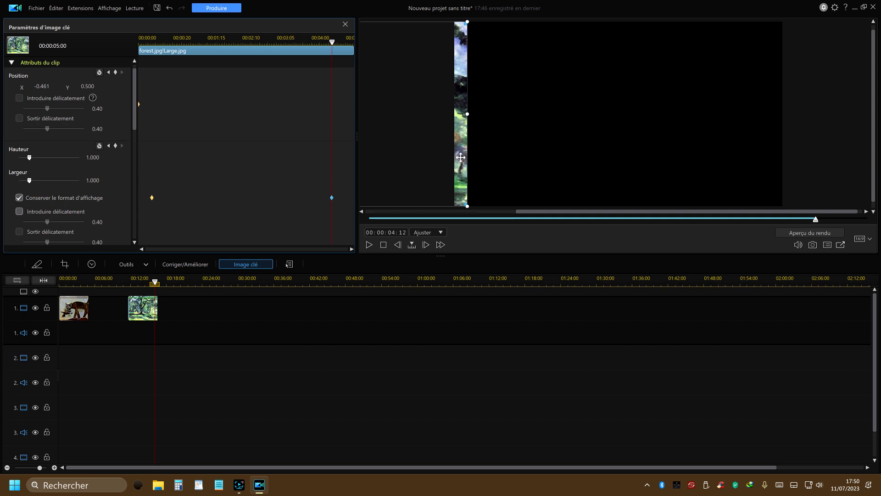
{"action": "left_click_drag", "start_coordinate": [460, 157], "coordinate": [772, 159]}
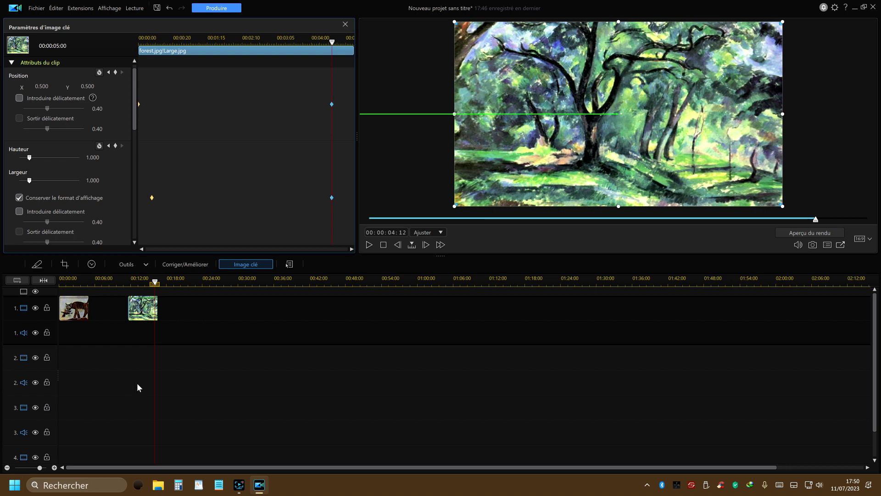
- Preview the forest's slide-in, move its clip to the start of track 2 beneath the cat clip, and preview both animations together
{"action": "left_click", "coordinate": [129, 286]}
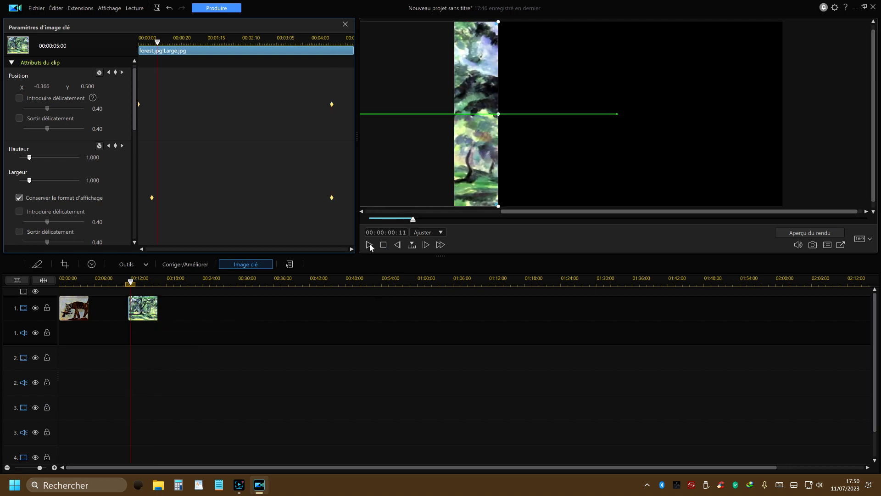
{"action": "left_click", "coordinate": [368, 245]}
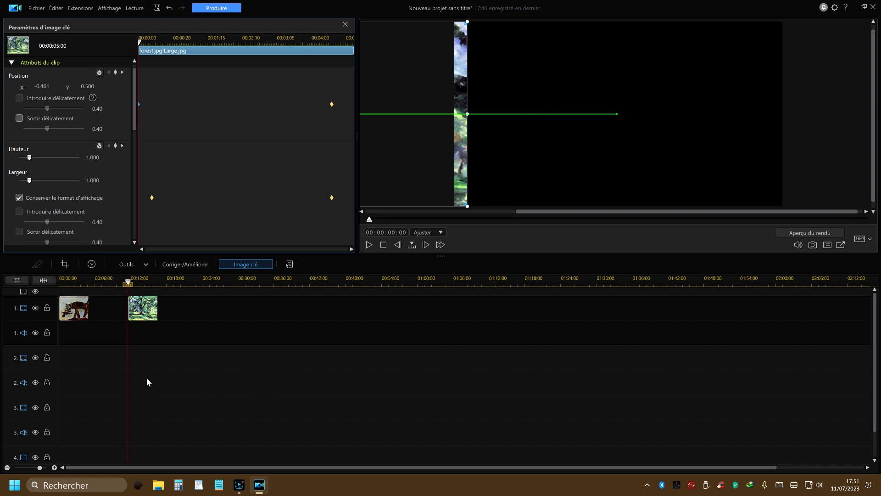
{"action": "left_click_drag", "start_coordinate": [137, 314], "coordinate": [65, 366]}
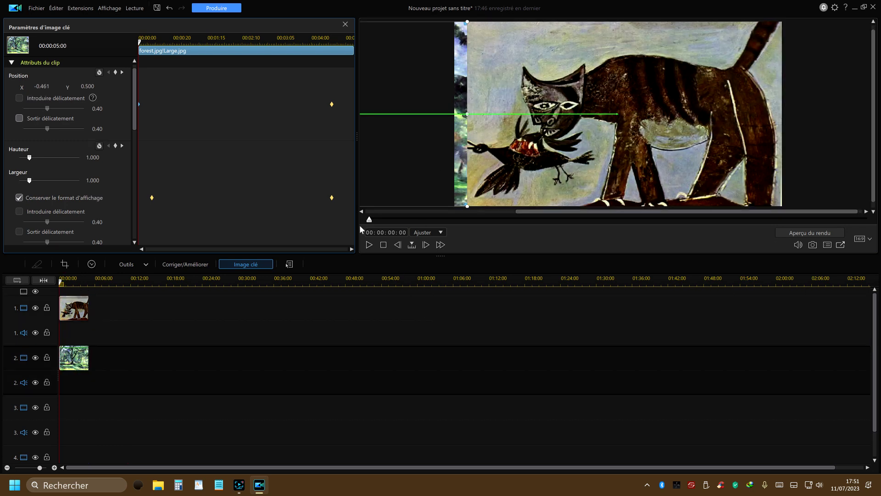
{"action": "left_click", "coordinate": [368, 245]}
{"action": "left_click", "coordinate": [346, 25]}
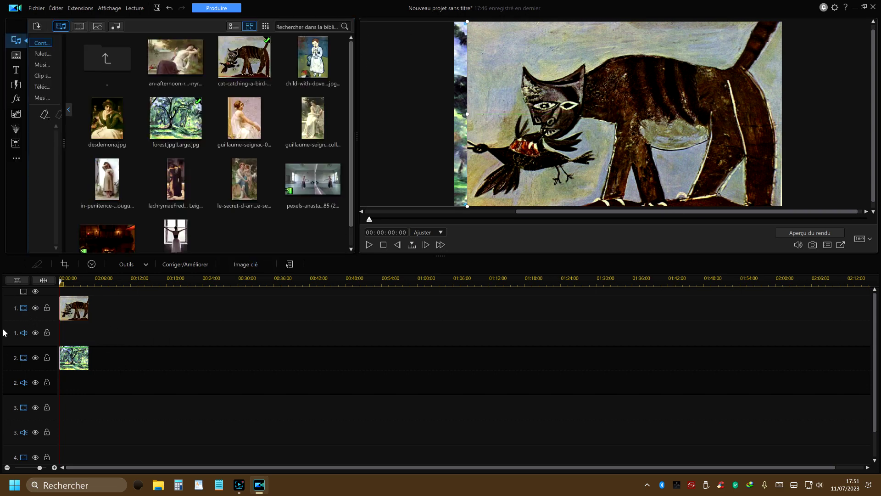
- Review the position options for adding a video track in the track manager and cancel
{"action": "left_click", "coordinate": [17, 281]}
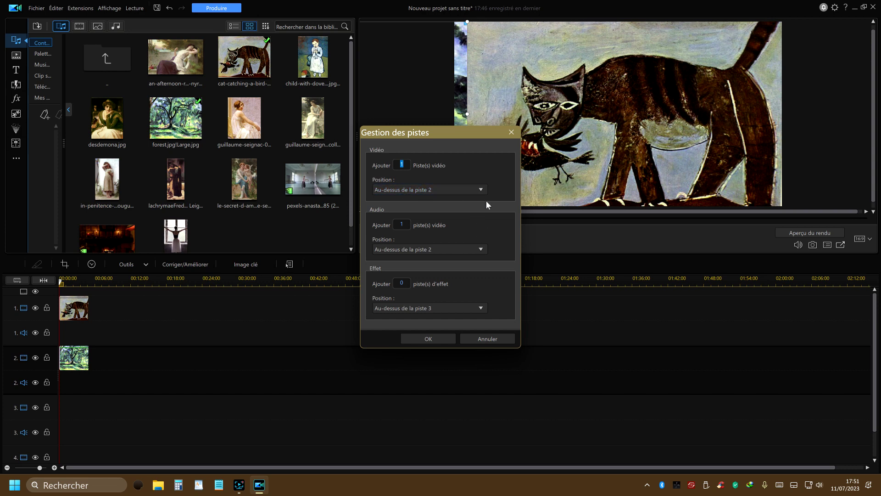
{"action": "left_click", "coordinate": [481, 190]}
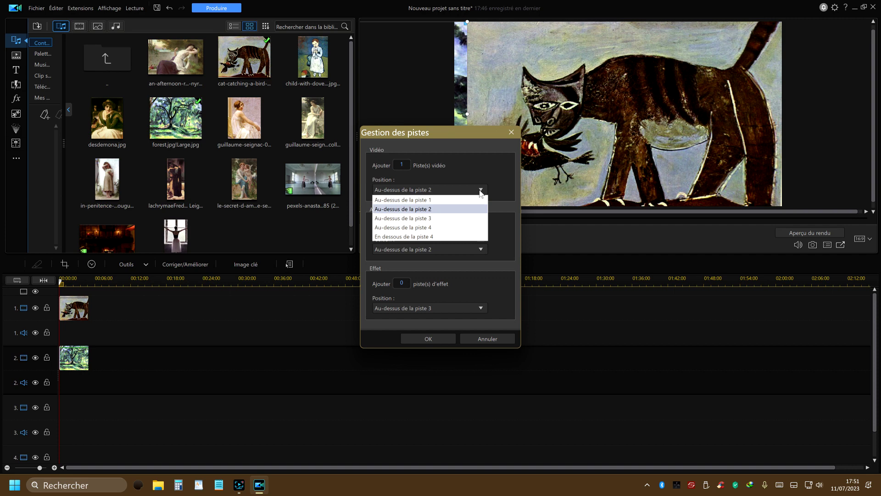
{"action": "left_click", "coordinate": [474, 168]}
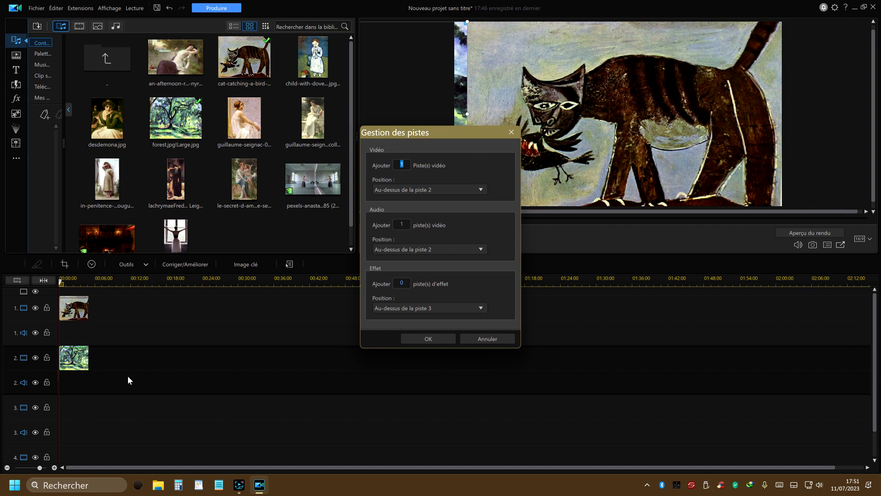
{"action": "left_click", "coordinate": [511, 133]}
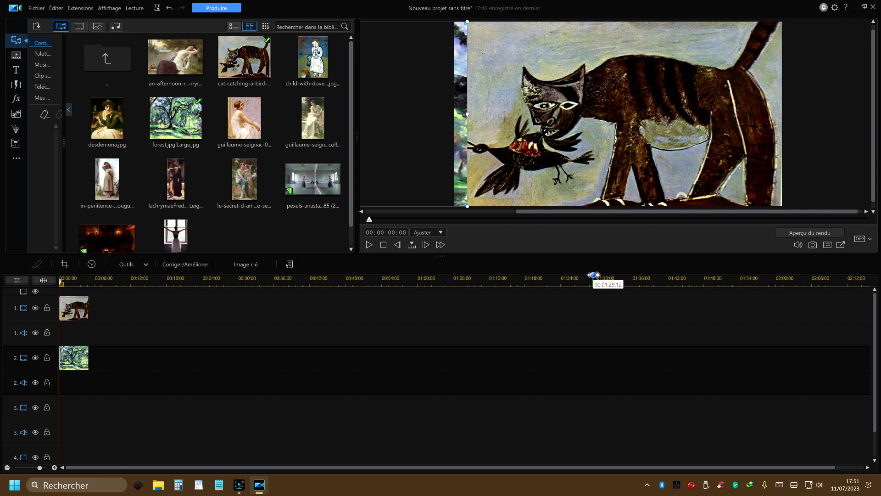
- Delete the cat clip from track 1 and the forest clip from track 2
{"action": "left_click", "coordinate": [79, 313]}
{"action": "right_click", "coordinate": [78, 310]}
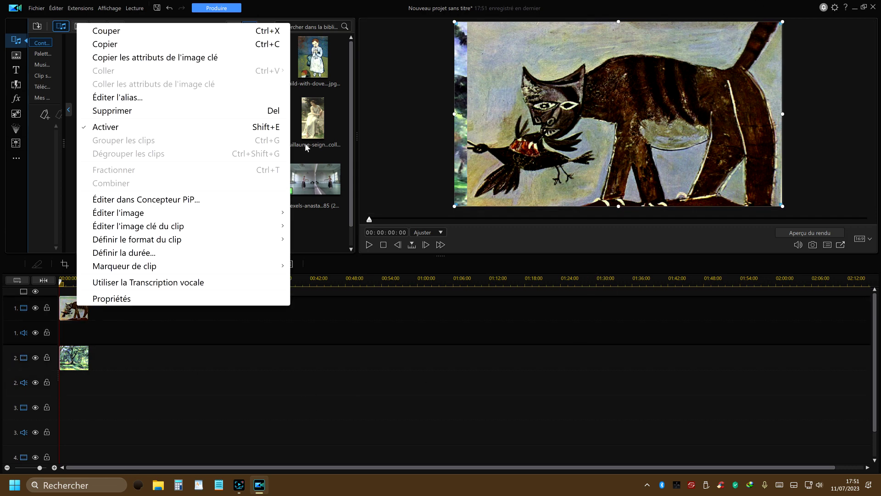
{"action": "left_click", "coordinate": [124, 112]}
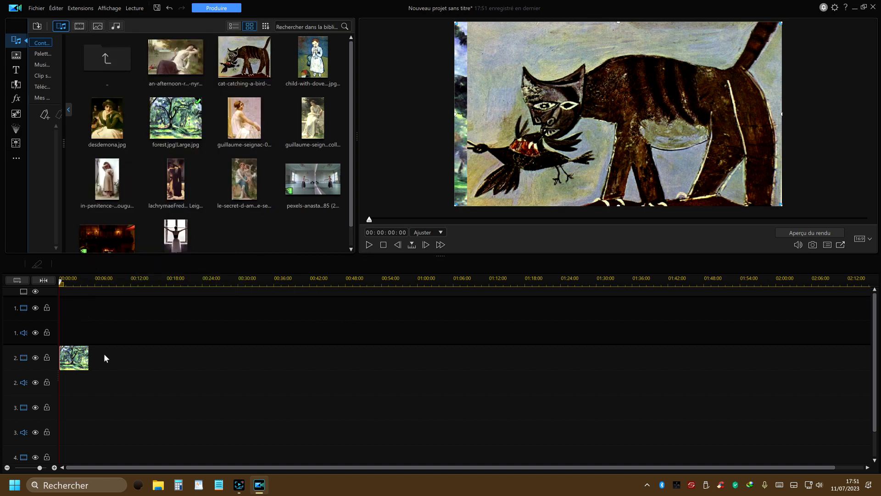
{"action": "right_click", "coordinate": [71, 360]}
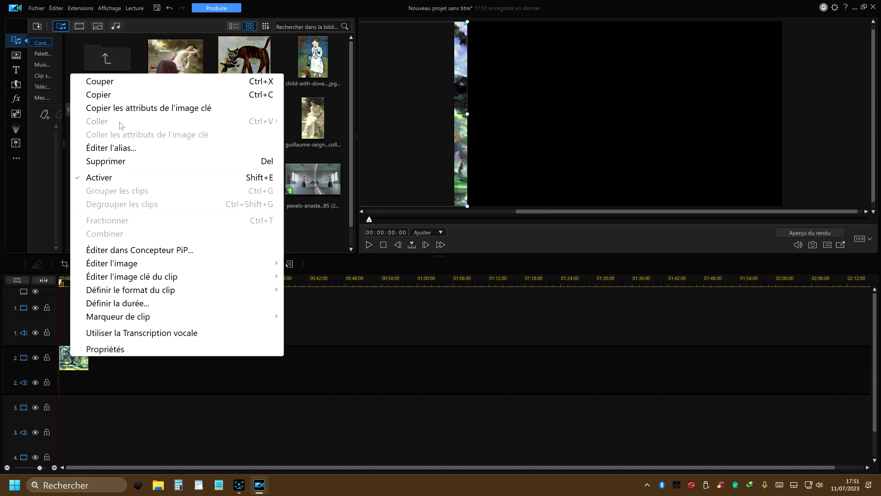
{"action": "left_click", "coordinate": [103, 161]}
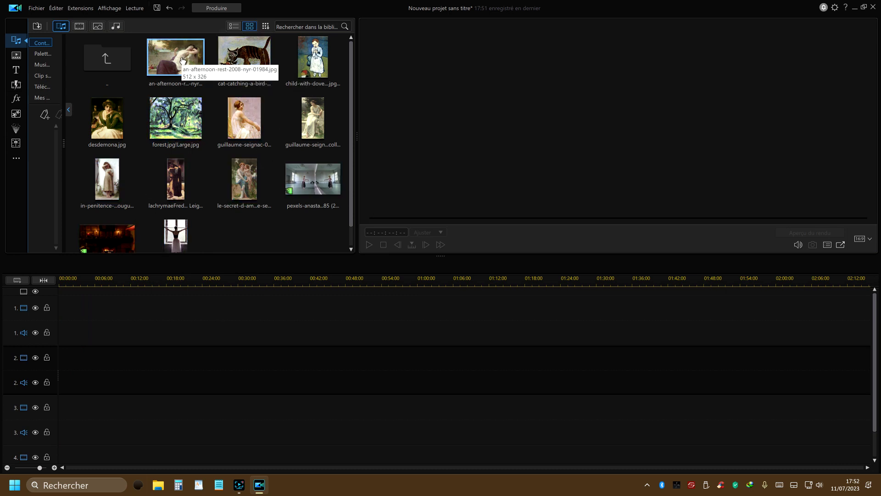
- Place the an-afternoon-rest painting at the start of track 1 and the cat painting at 00:00:14:18 on the same track
{"action": "left_click_drag", "start_coordinate": [175, 58], "coordinate": [51, 313]}
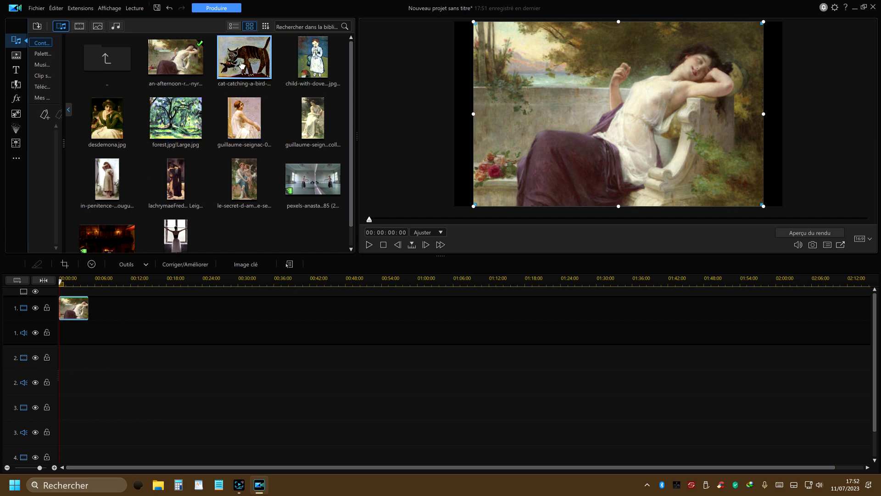
{"action": "left_click_drag", "start_coordinate": [242, 70], "coordinate": [147, 321]}
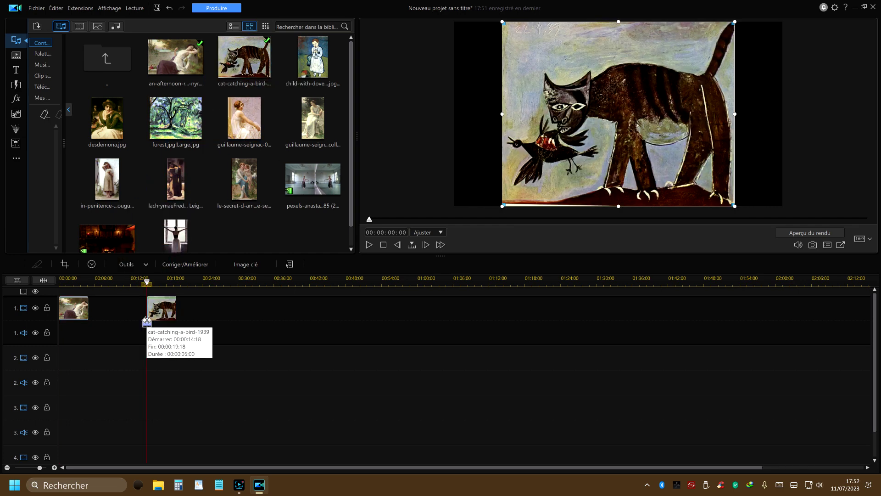
- Set the cat clip's image stretch mode to CLPV for the 16:9 format and apply it to all image sequences
{"action": "right_click", "coordinate": [159, 315]}
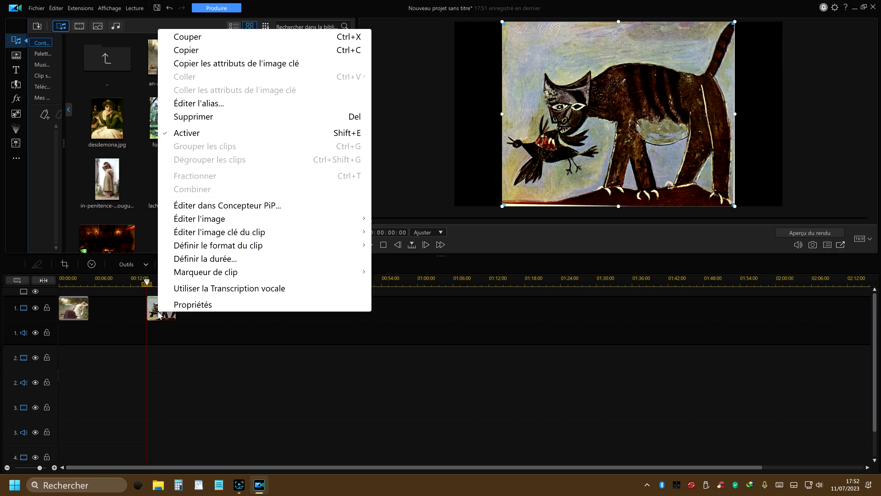
{"action": "mouse_move", "coordinate": [201, 245]}
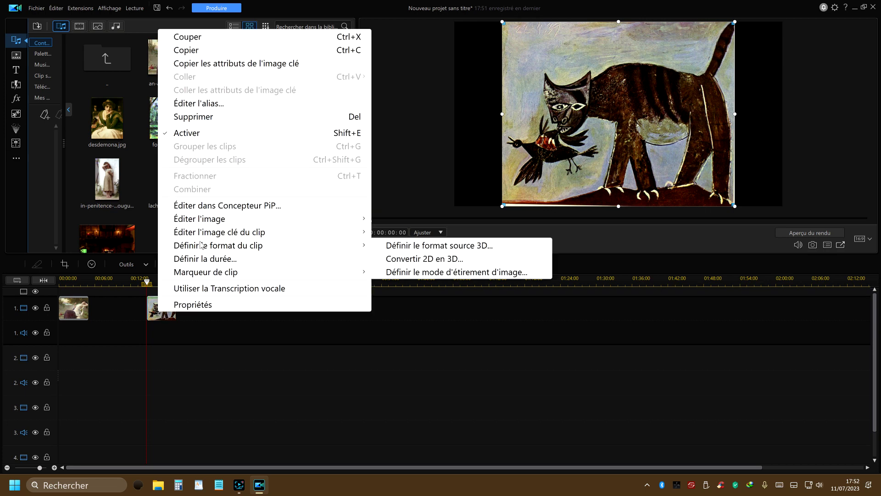
{"action": "left_click", "coordinate": [449, 273]}
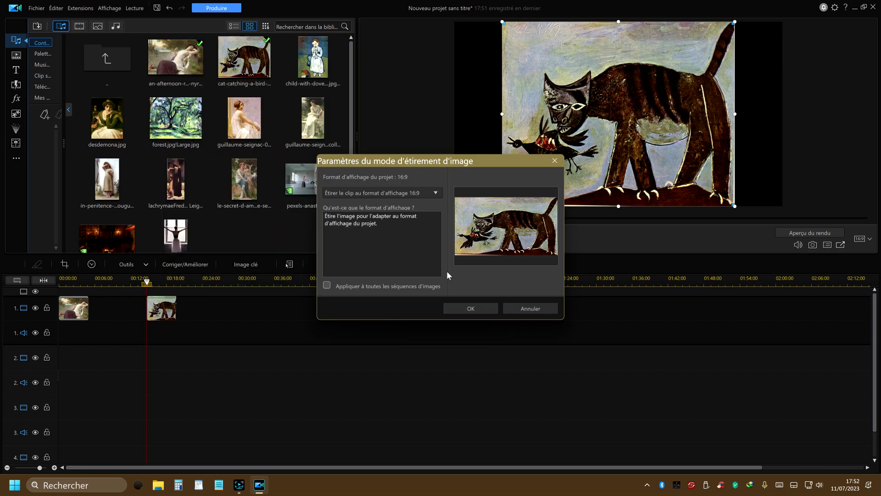
{"action": "left_click", "coordinate": [326, 286]}
{"action": "left_click", "coordinate": [436, 193]}
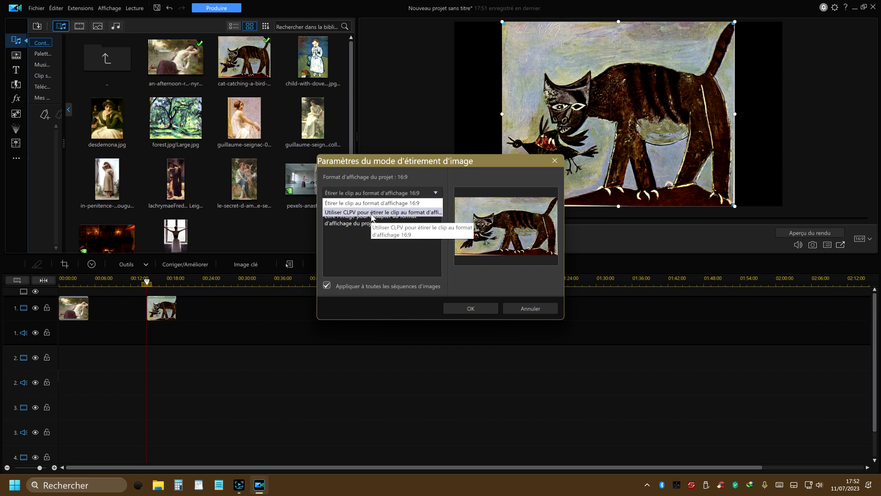
{"action": "left_click", "coordinate": [372, 214]}
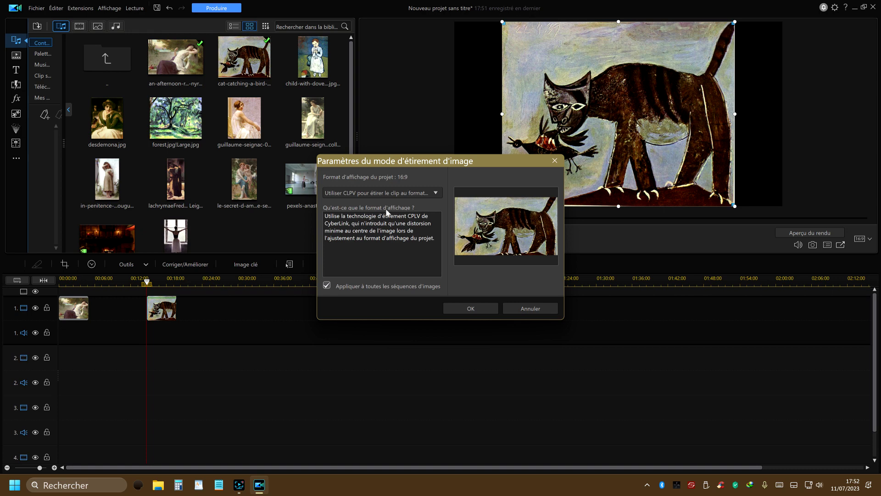
{"action": "left_click", "coordinate": [477, 309]}
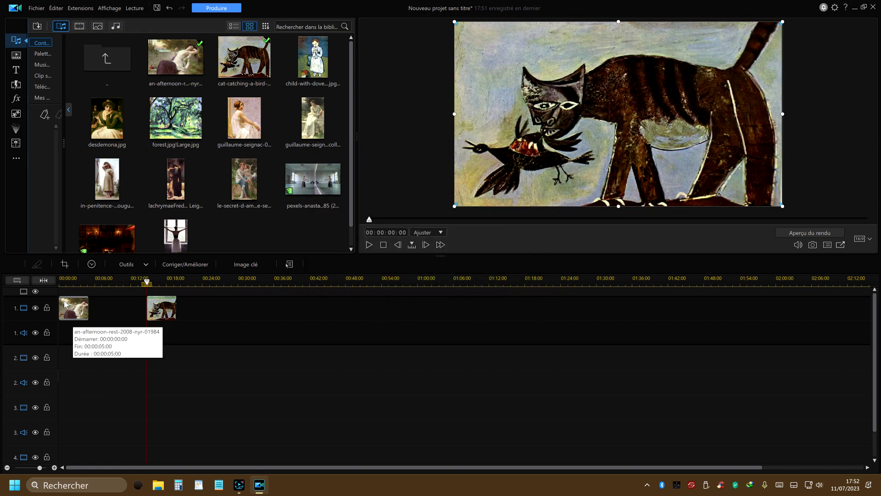
- Open the keyframe settings of the an-afternoon-rest clip on track 1 and add a size keyframe at 00:00:00:00
{"action": "left_click", "coordinate": [66, 311]}
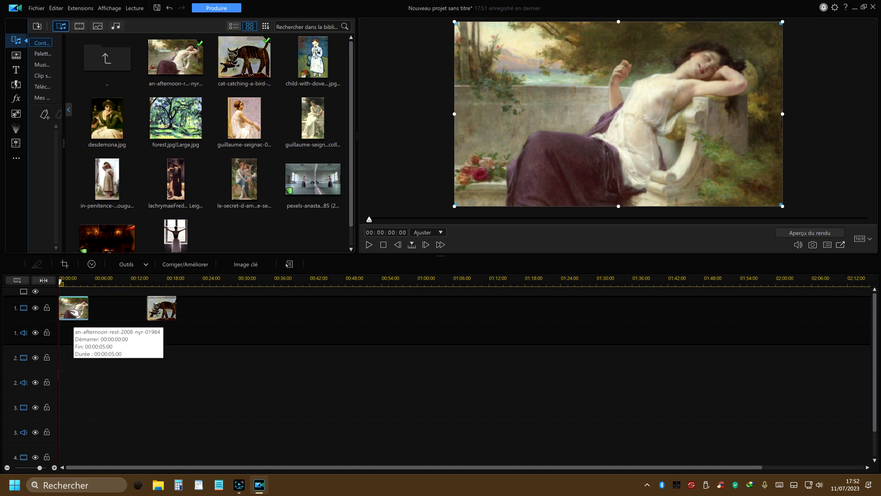
{"action": "left_click", "coordinate": [246, 265]}
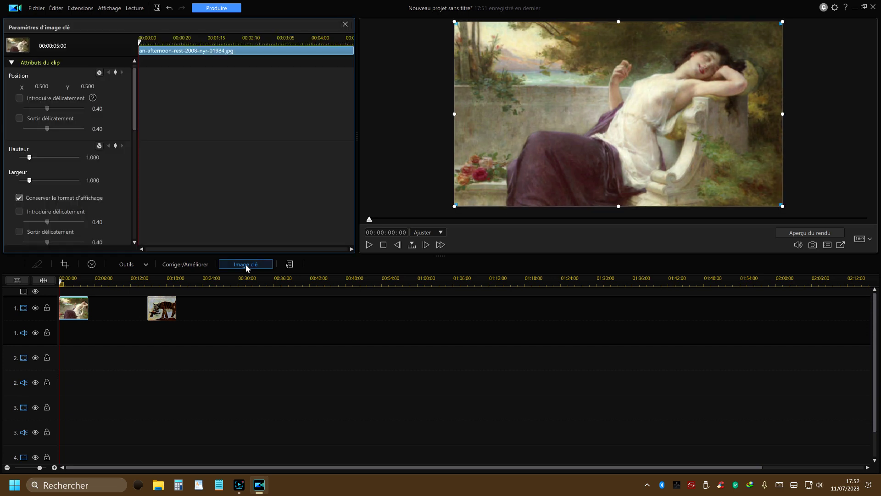
{"action": "right_click", "coordinate": [138, 182]}
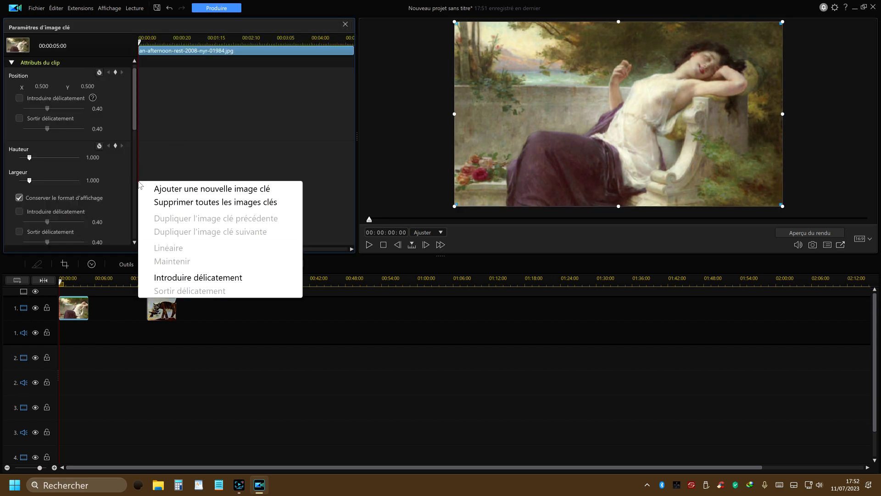
{"action": "left_click", "coordinate": [212, 189]}
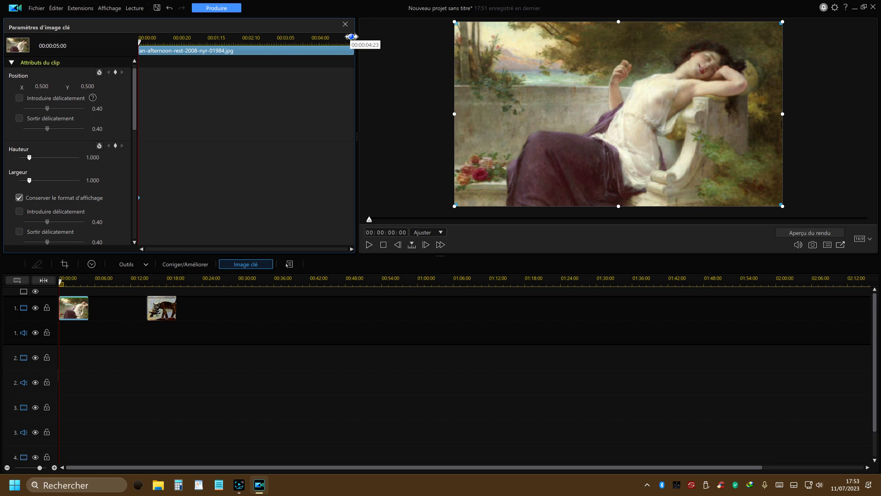
- Add a size keyframe at 00:00:04:23 and move the painting down almost out of the frame, to about Y 1.439
{"action": "left_click", "coordinate": [352, 37]}
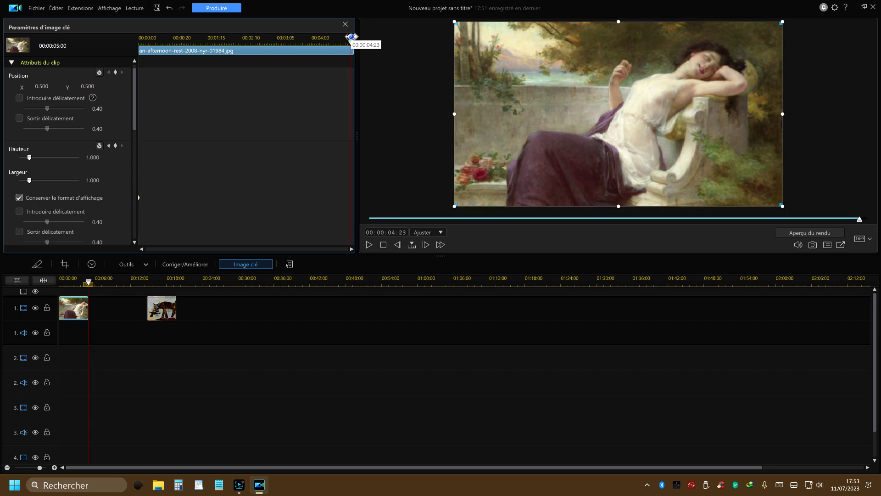
{"action": "right_click", "coordinate": [351, 164]}
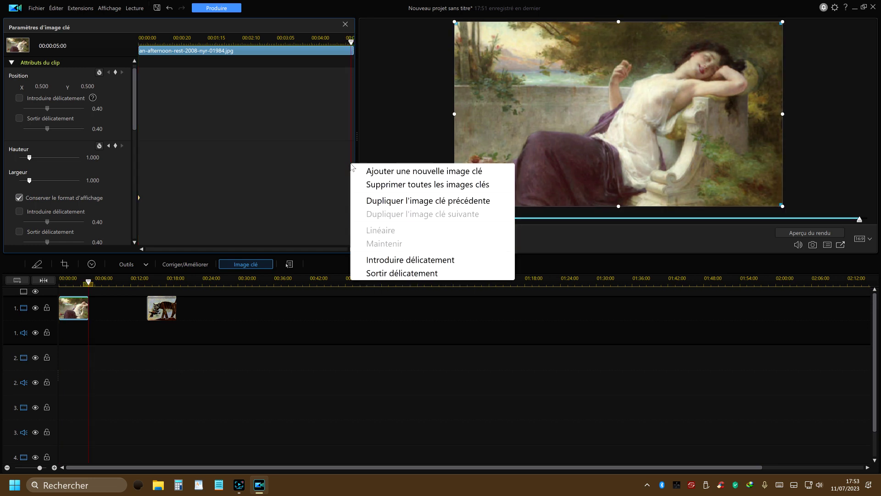
{"action": "left_click", "coordinate": [422, 176]}
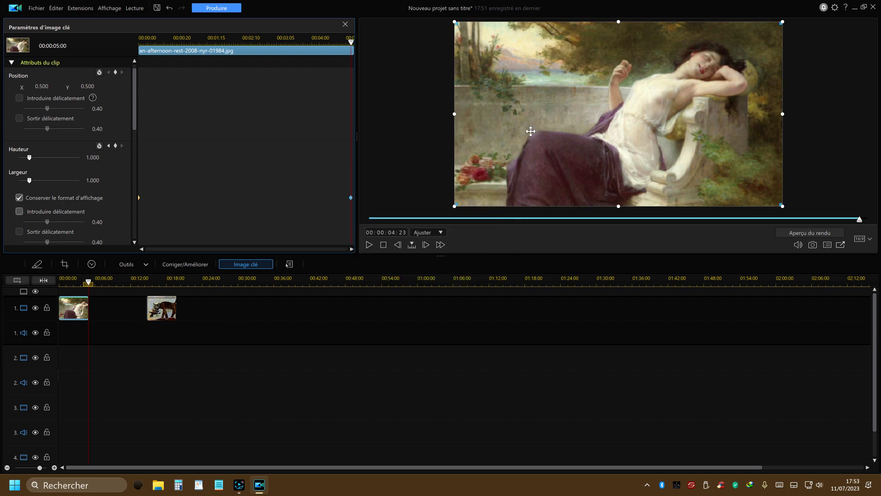
{"action": "left_click_drag", "start_coordinate": [529, 132], "coordinate": [538, 183]}
{"action": "left_click_drag", "start_coordinate": [537, 147], "coordinate": [523, 202]}
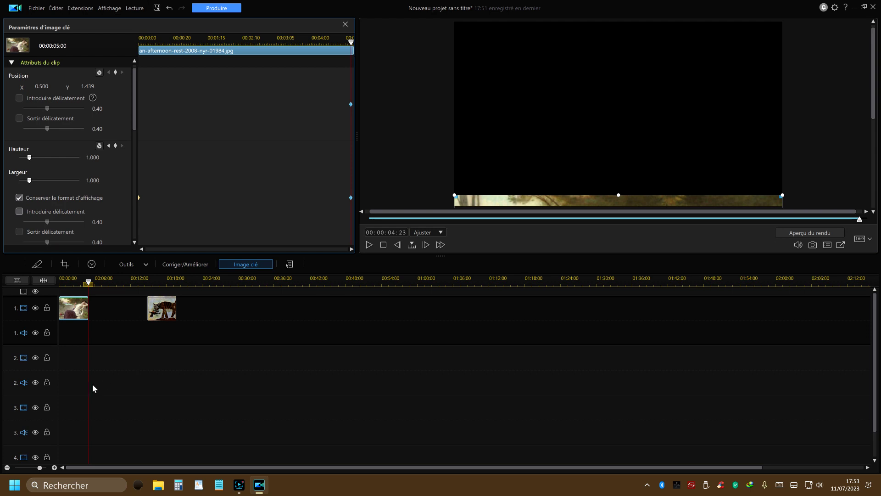
- Move the painting back up into the frame to about Y 0.517 at 00:00:00:01 and preview the downward slide
{"action": "left_click", "coordinate": [63, 289]}
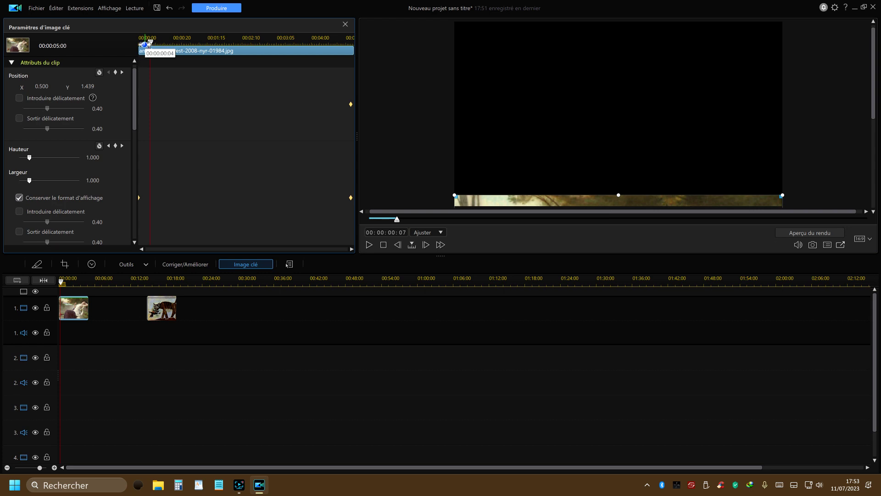
{"action": "left_click", "coordinate": [145, 45]}
{"action": "left_click", "coordinate": [142, 52]}
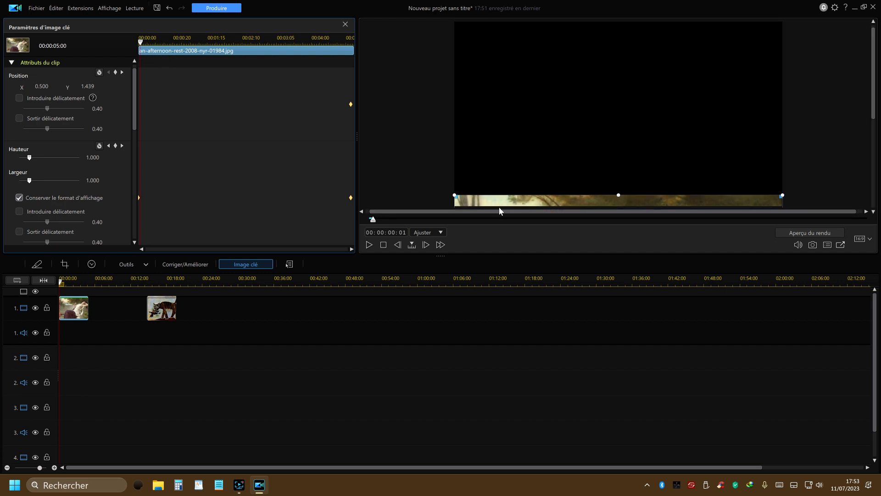
{"action": "left_click_drag", "start_coordinate": [496, 200], "coordinate": [492, 133]}
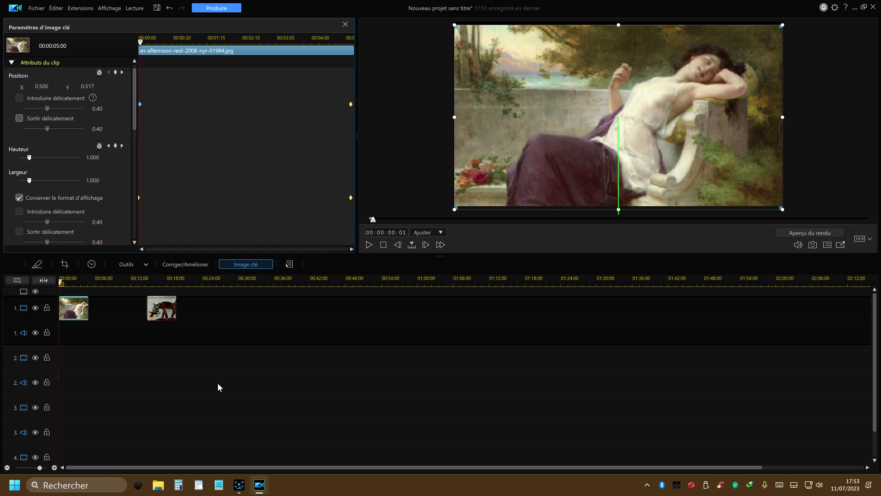
{"action": "left_click", "coordinate": [369, 245]}
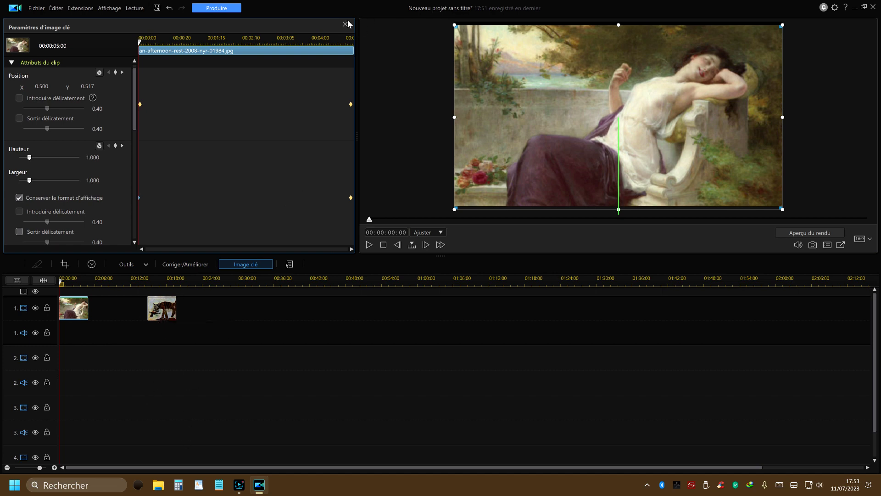
{"action": "left_click", "coordinate": [133, 338]}
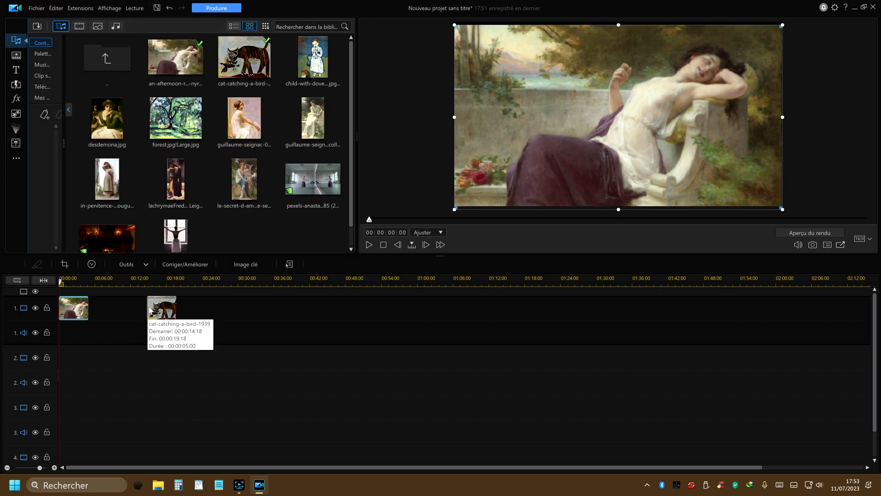
- Add a size keyframe at the cat clip's start and move the image up almost out of the frame, to about Y -0.434
{"action": "left_click", "coordinate": [152, 309]}
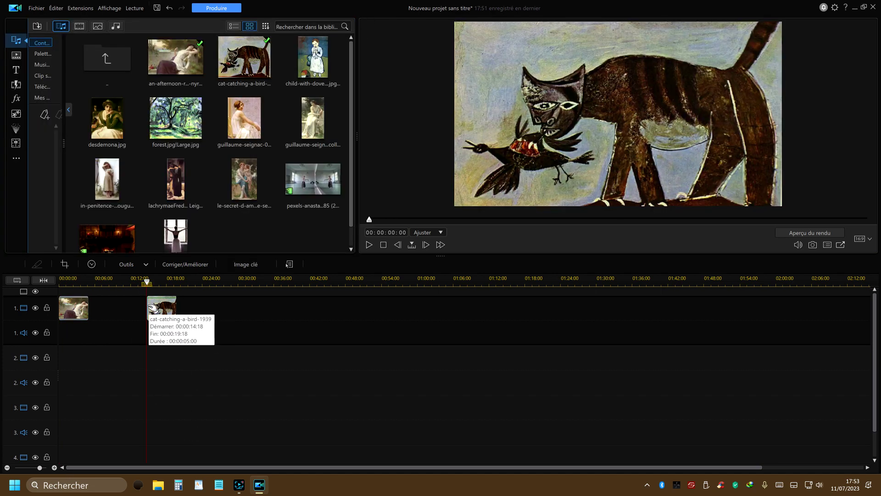
{"action": "left_click", "coordinate": [239, 265]}
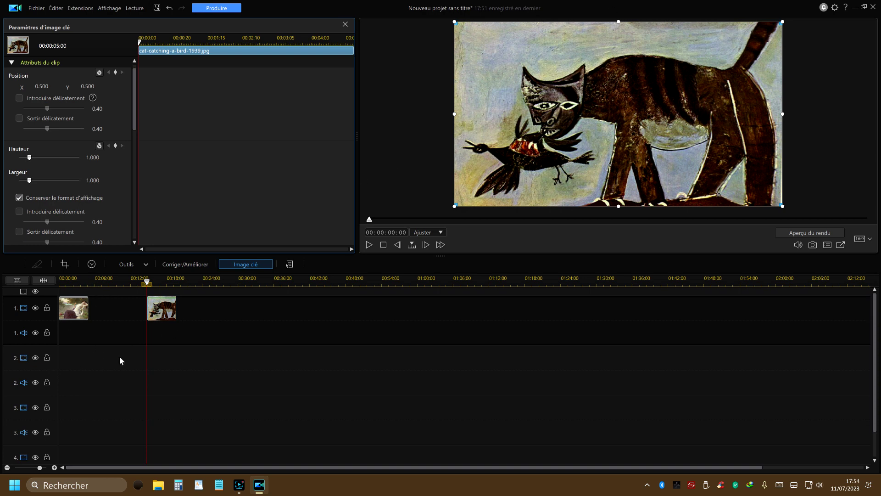
{"action": "right_click", "coordinate": [138, 175]}
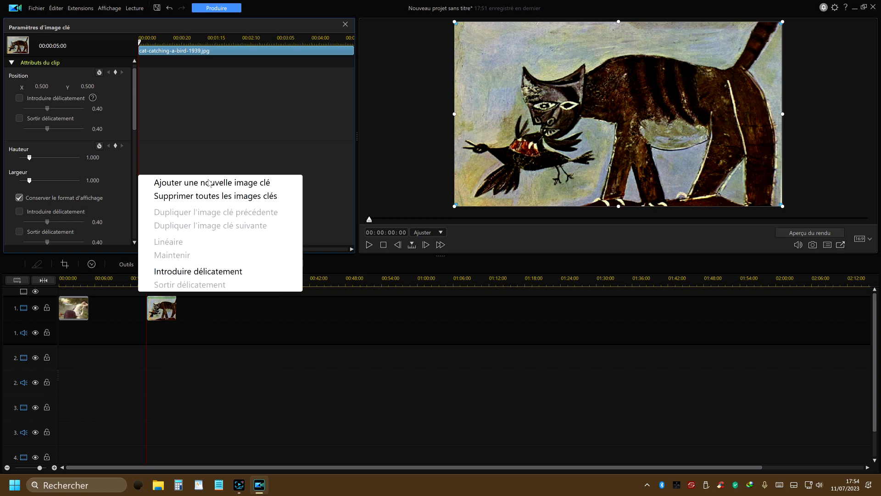
{"action": "left_click", "coordinate": [208, 184]}
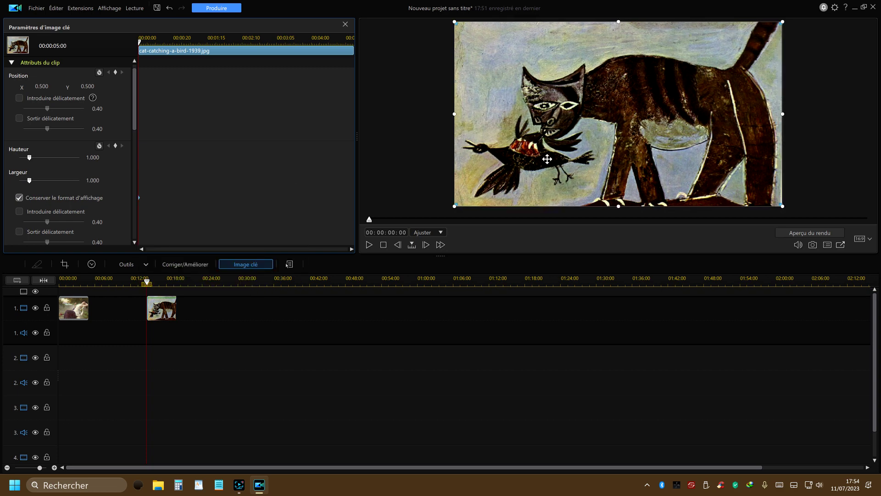
{"action": "left_click_drag", "start_coordinate": [543, 159], "coordinate": [522, 28]}
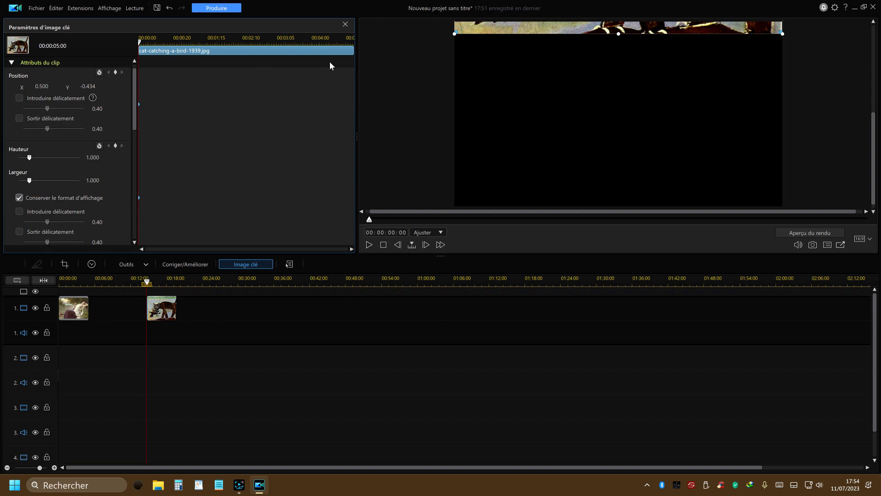
- Add a size keyframe at 00:00:04:23 on the cat clip and move the image down into the frame, to about Y 0.485
{"action": "left_click", "coordinate": [350, 40]}
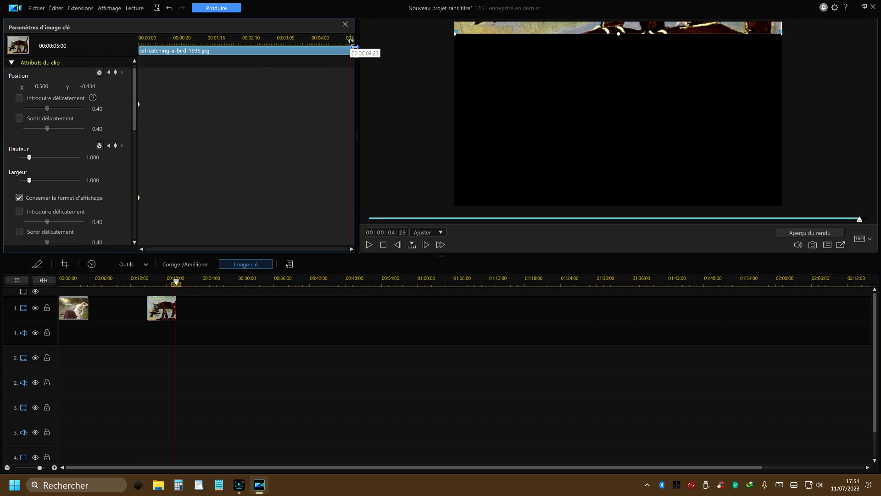
{"action": "right_click", "coordinate": [350, 157]}
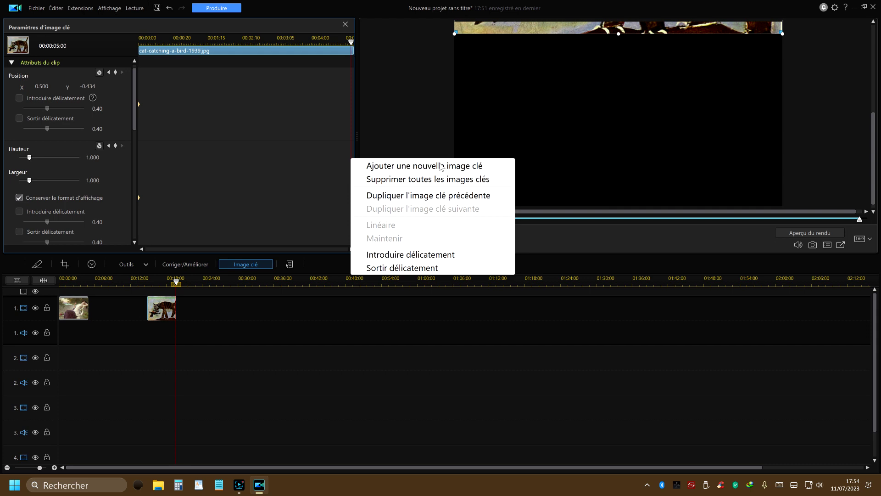
{"action": "left_click", "coordinate": [439, 167]}
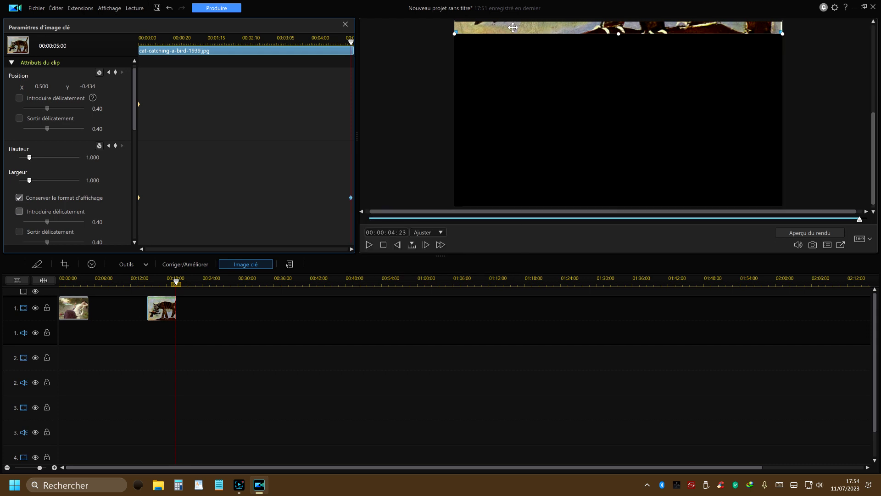
{"action": "left_click_drag", "start_coordinate": [509, 31], "coordinate": [512, 110]}
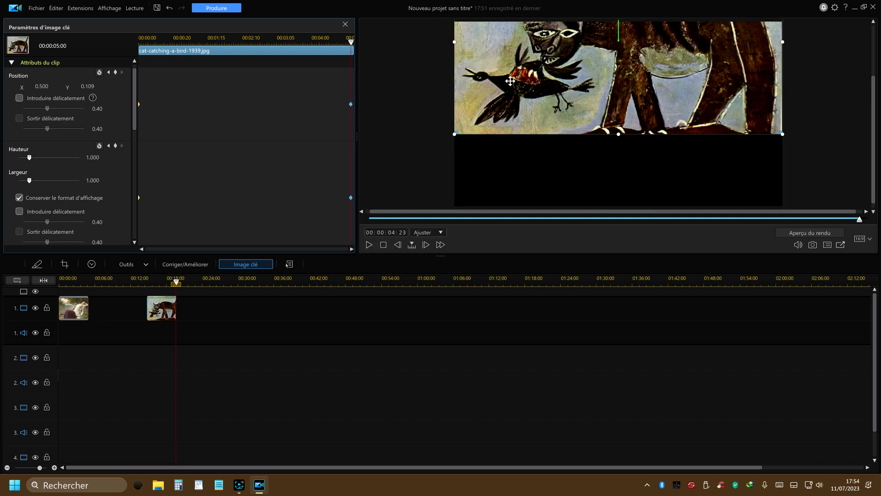
{"action": "left_click_drag", "start_coordinate": [553, 84], "coordinate": [539, 116]}
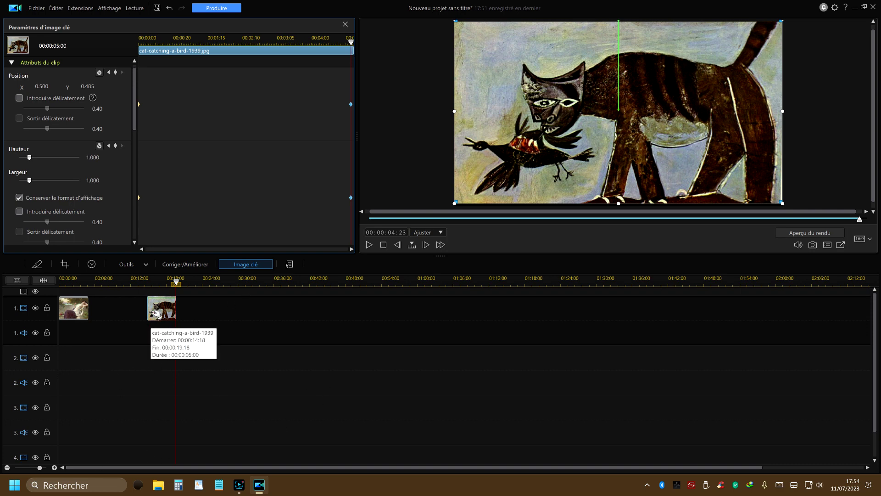
- Move the cat clip to the start of track 2, close the keyframe settings and play the combined transition
{"action": "left_click_drag", "start_coordinate": [155, 312], "coordinate": [60, 380]}
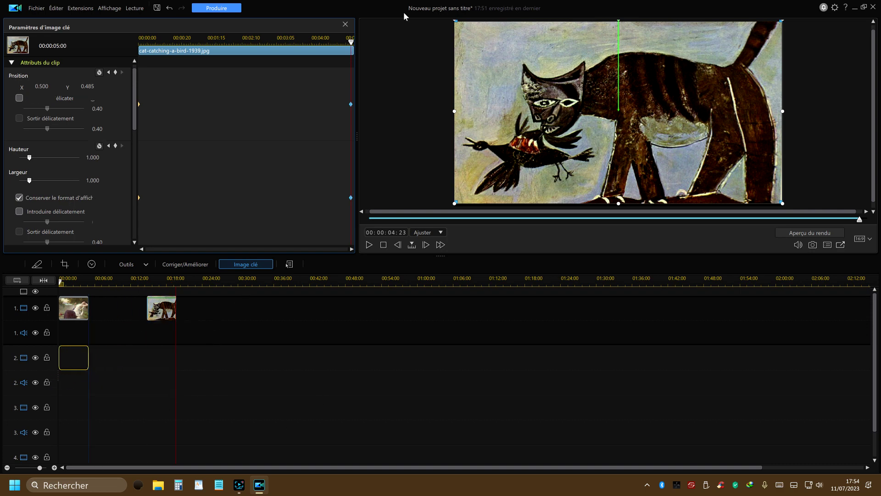
{"action": "left_click", "coordinate": [346, 24]}
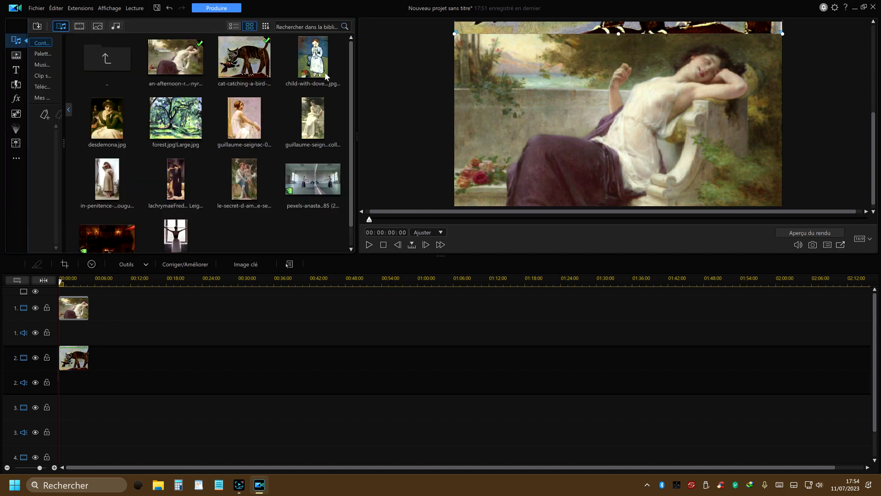
{"action": "left_click", "coordinate": [368, 246]}
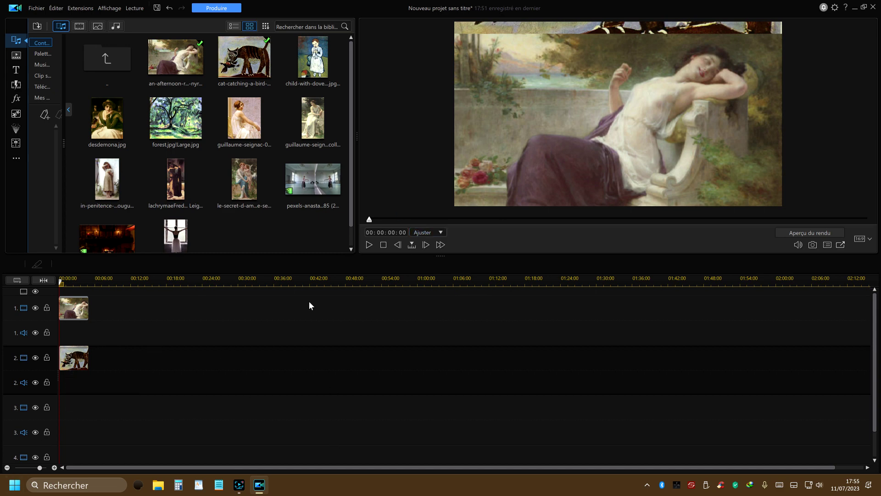
{"action": "left_click", "coordinate": [73, 311]}
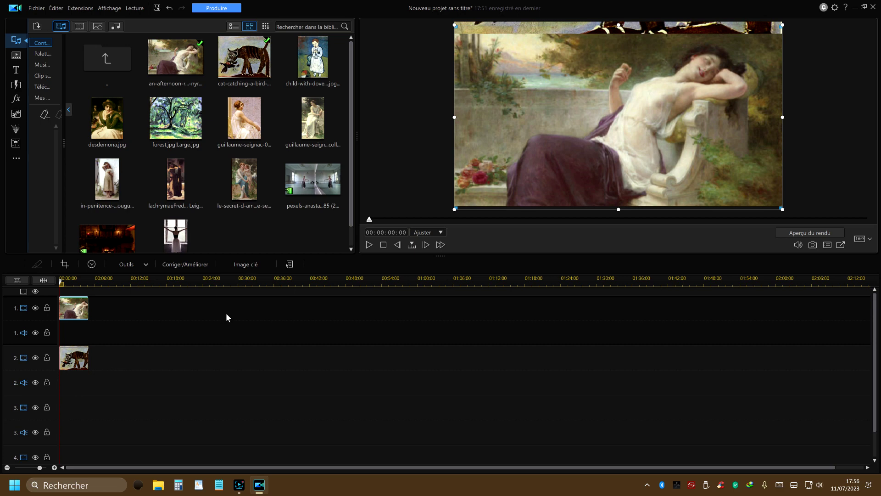
{"action": "left_click", "coordinate": [237, 487]}
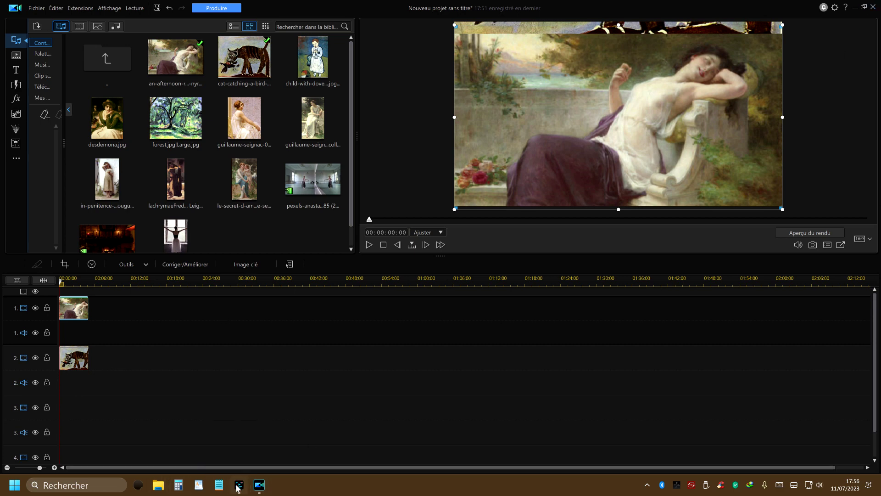